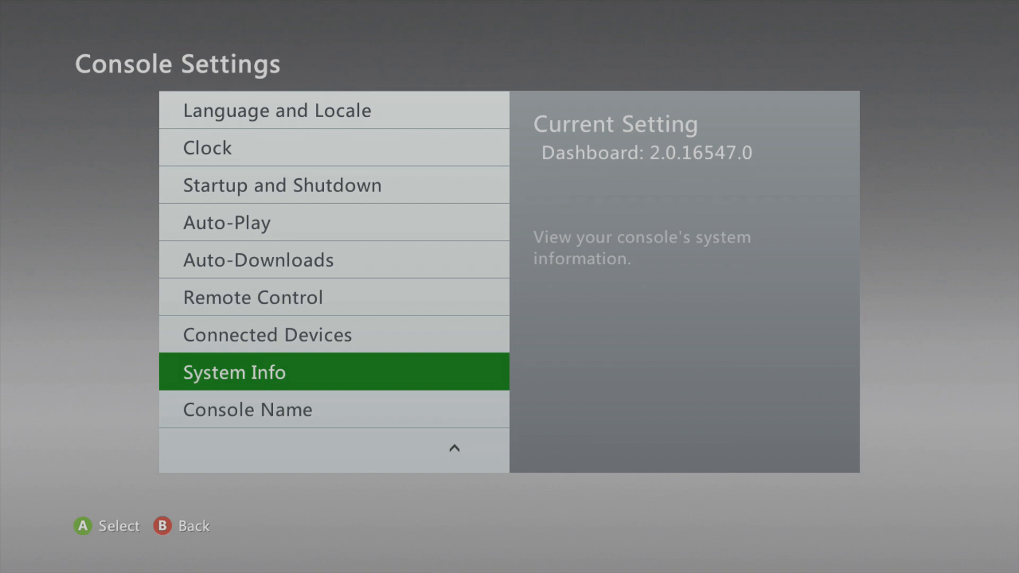
Step: Back out of Console Settings to the Xbox 360 settings hub and browse its tiles
{"action": "key", "text": "Escape"}
{"action": "key", "text": "Escape"}
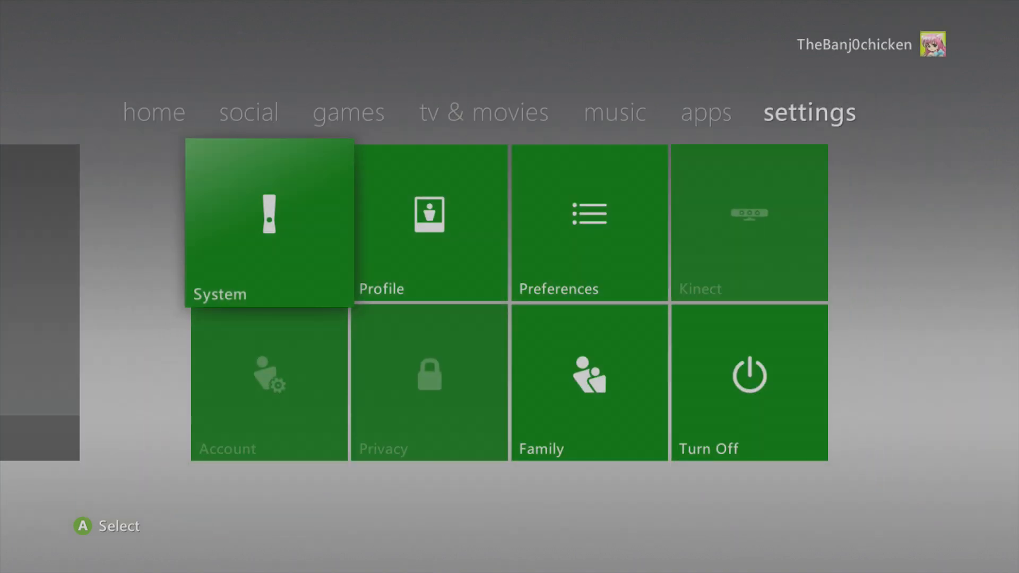
{"action": "key", "text": "Left"}
{"action": "key", "text": "Left"}
{"action": "key", "text": "Left"}
{"action": "key", "text": "Left"}
{"action": "key", "text": "Left"}
{"action": "key", "text": "Left"}
{"action": "key", "text": "Right"}
{"action": "key", "text": "Left"}
{"action": "key", "text": "Right"}
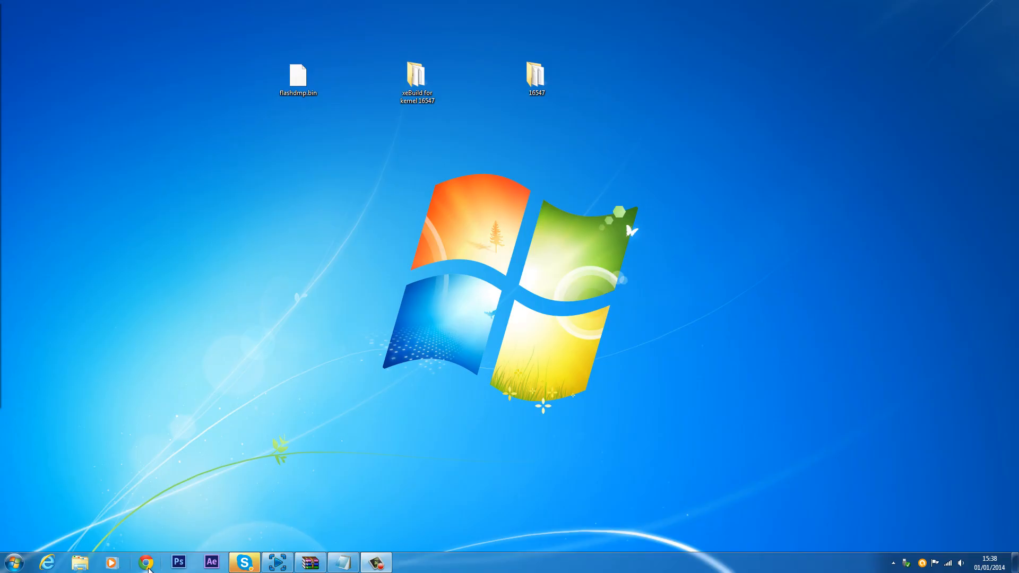
Step: Switch to the Chrome browser and enter xbox.con/update in the address bar
{"action": "left_click", "coordinate": [148, 567]}
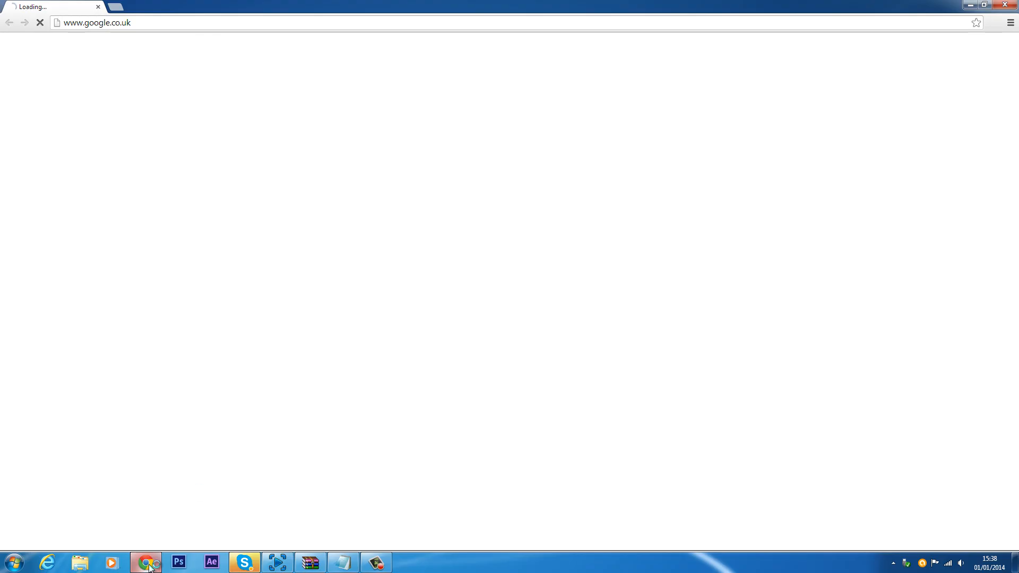
{"action": "left_click", "coordinate": [196, 22]}
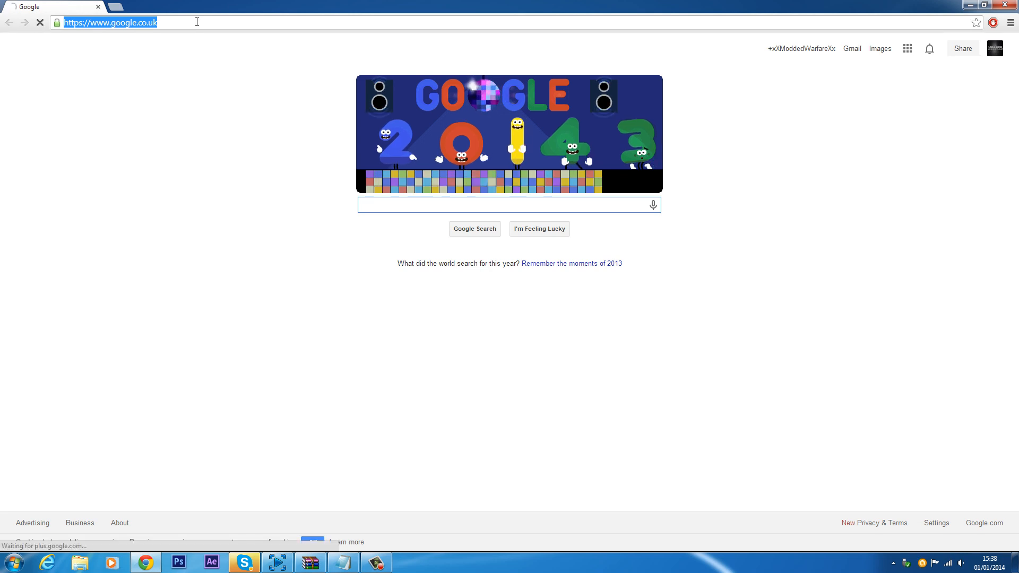
{"action": "type", "text": "xbo"}
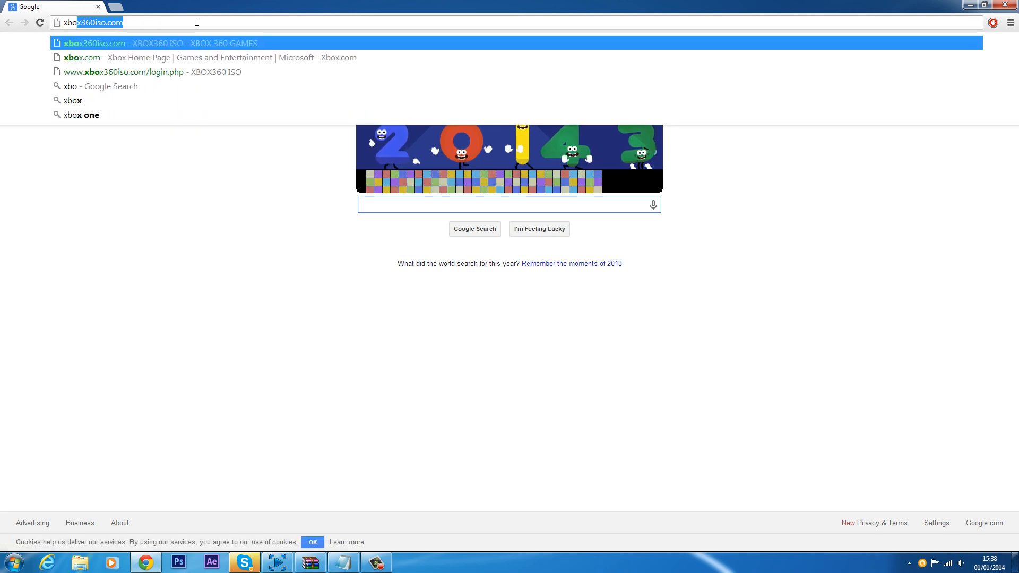
{"action": "type", "text": "x."}
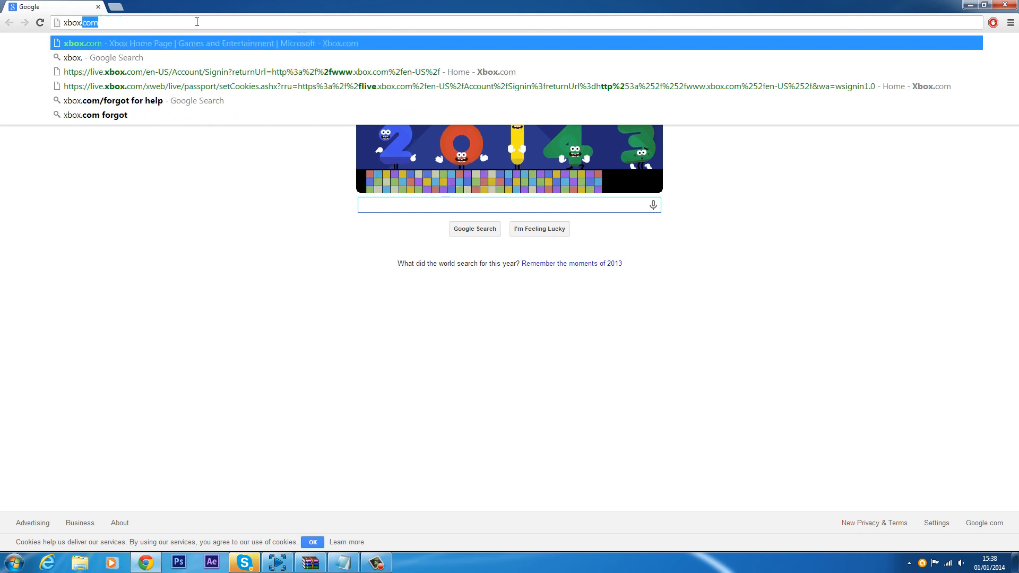
{"action": "type", "text": "c"}
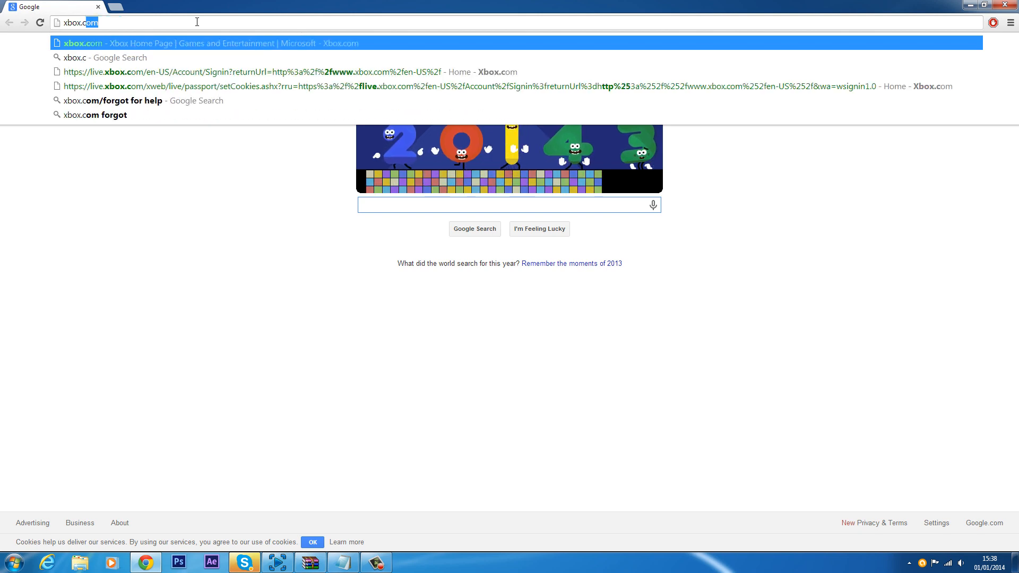
{"action": "type", "text": "on/update"}
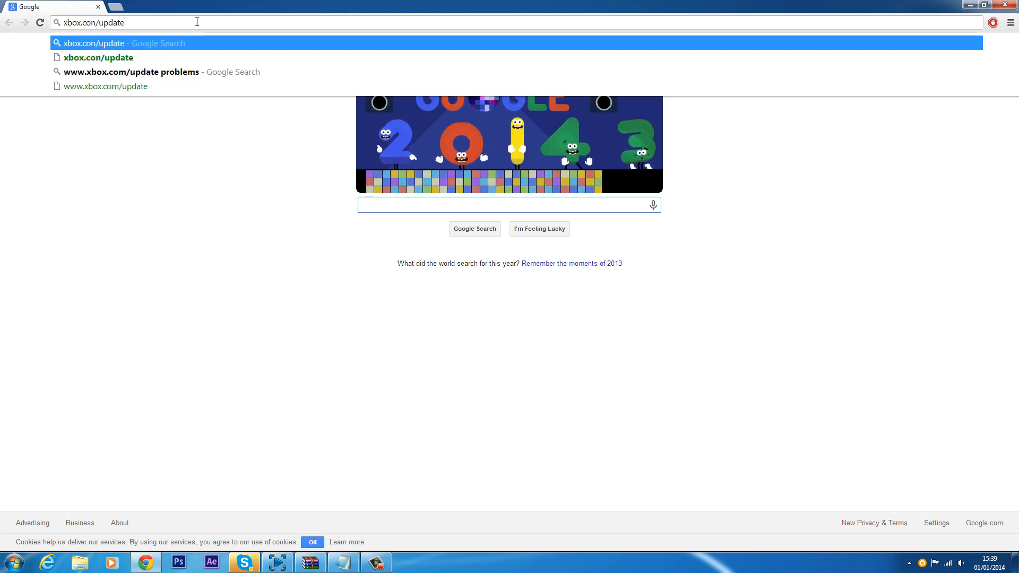
Step: Correct the address to xbox.com/update and open the Xbox 360 update support page
{"action": "key", "text": "Left"}
{"action": "key", "text": "Left"}
{"action": "key", "text": "Left"}
{"action": "key", "text": "Left"}
{"action": "key", "text": "Left"}
{"action": "key", "text": "Left"}
{"action": "key", "text": "Left"}
{"action": "key", "text": "BackSpace"}
{"action": "type", "text": "m"}
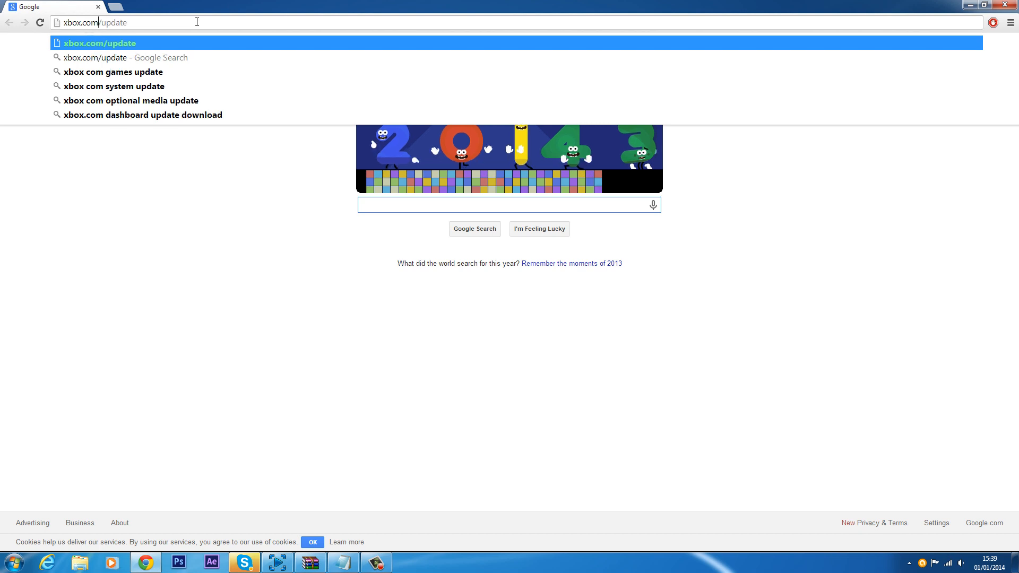
{"action": "key", "text": "Return"}
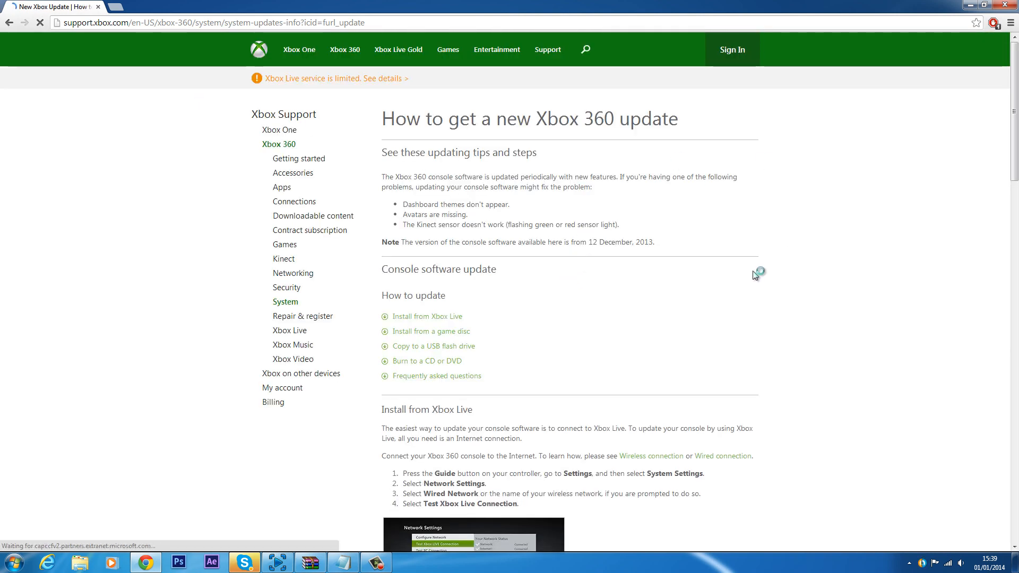
Step: Jump to the Copy to a USB flash drive instructions on the update page
{"action": "left_click_drag", "start_coordinate": [382, 121], "coordinate": [739, 110]}
{"action": "scroll", "coordinate": [449, 350], "scroll_direction": "down", "scroll_amount": 2}
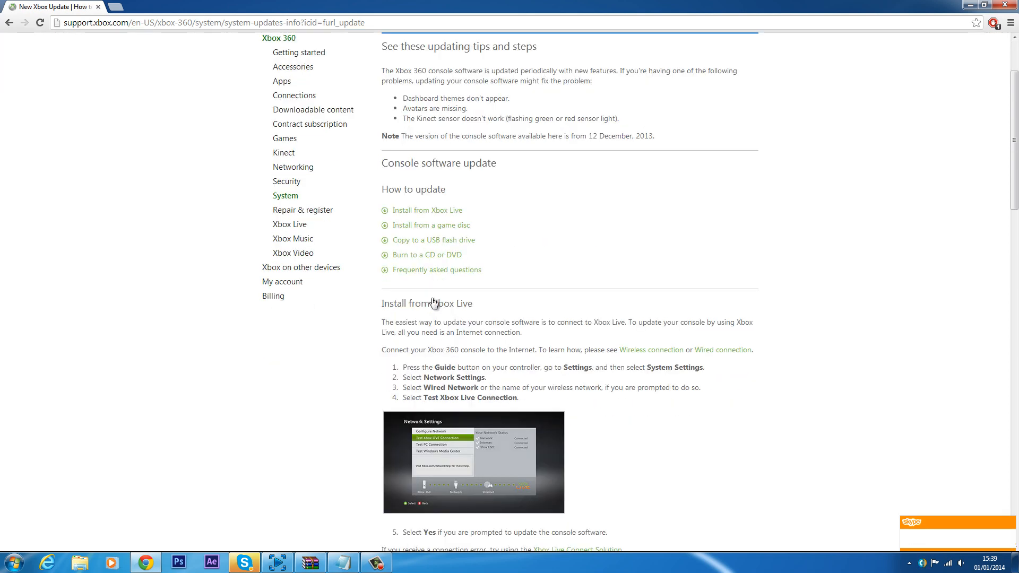
{"action": "left_click", "coordinate": [427, 240]}
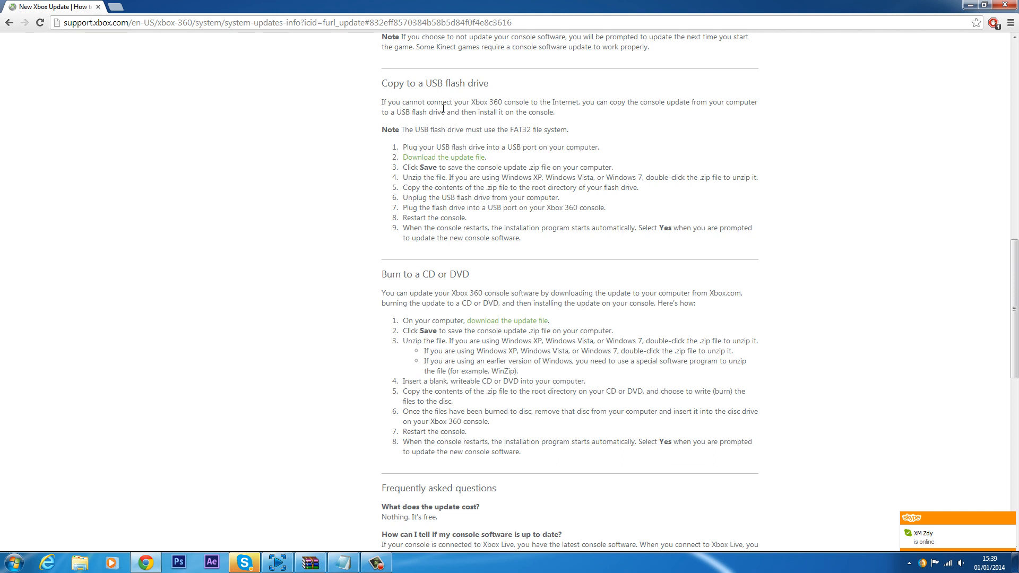
{"action": "left_click", "coordinate": [455, 159]}
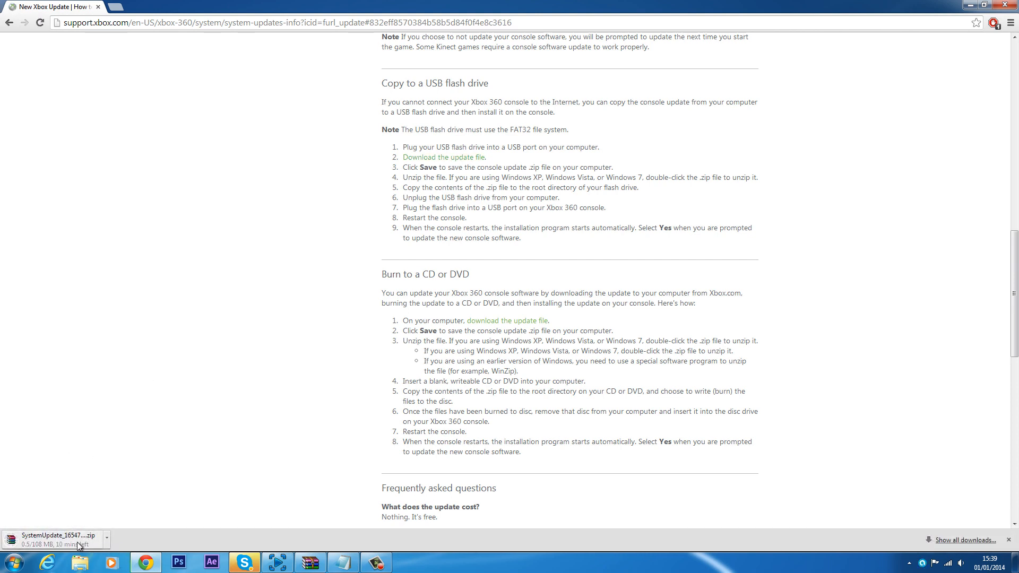
{"action": "left_click", "coordinate": [107, 539]}
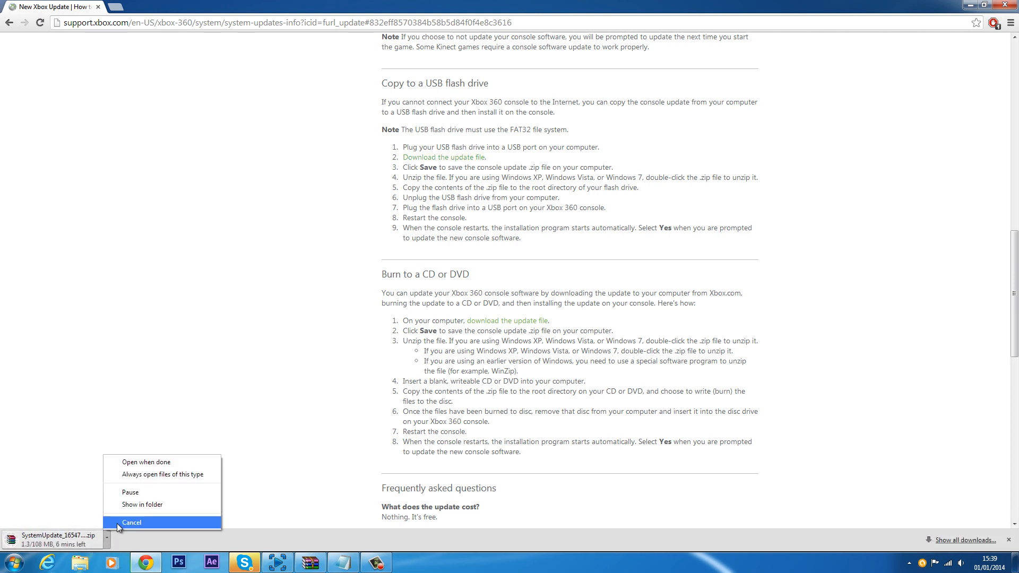
{"action": "left_click", "coordinate": [117, 523]}
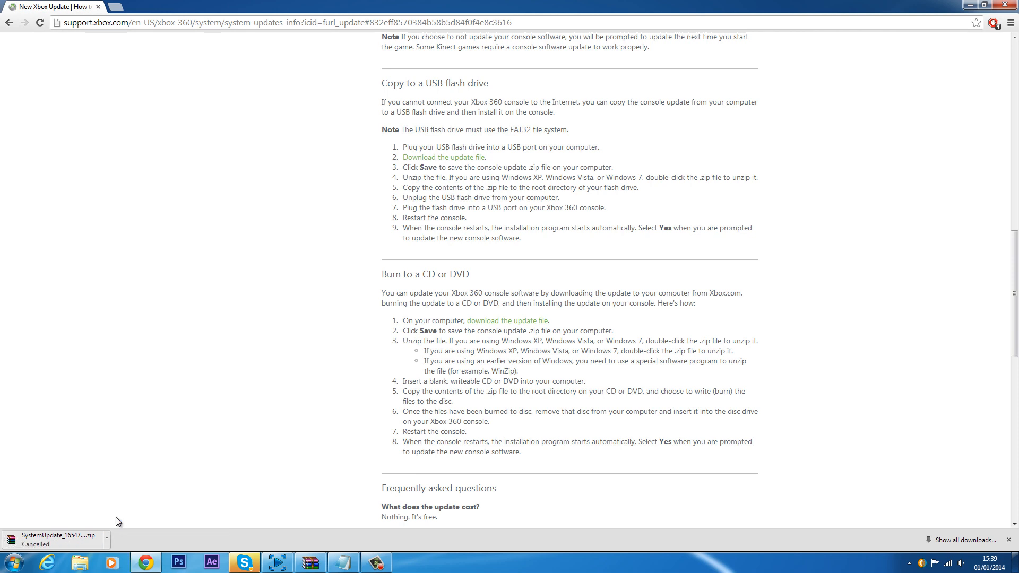
Step: Close the browser and select the $systemupdate folder inside the SystemUpdate_16547_USB.zip archive
{"action": "left_click", "coordinate": [1011, 22]}
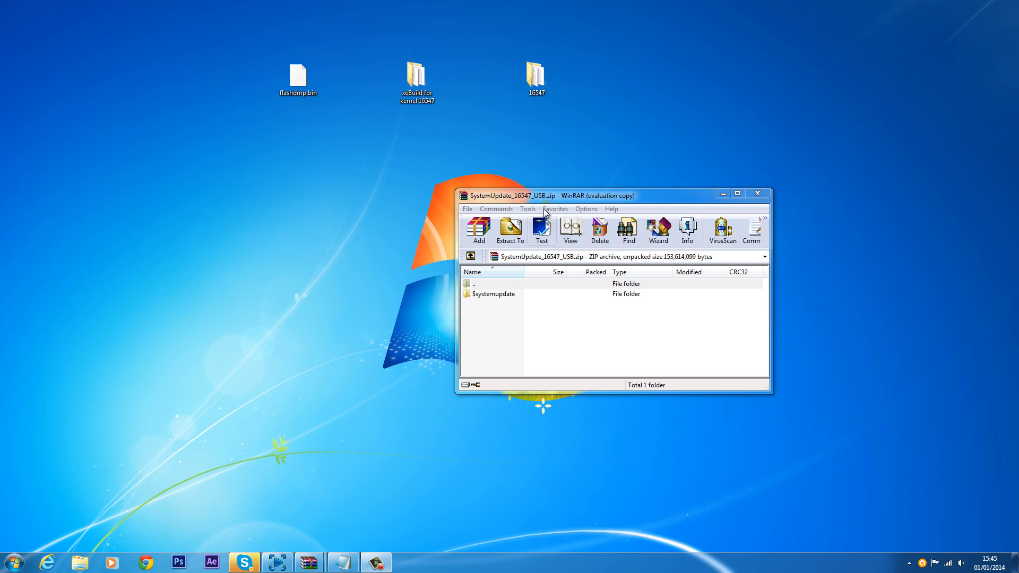
{"action": "left_click_drag", "start_coordinate": [542, 199], "coordinate": [569, 115]}
{"action": "left_click", "coordinate": [546, 254]}
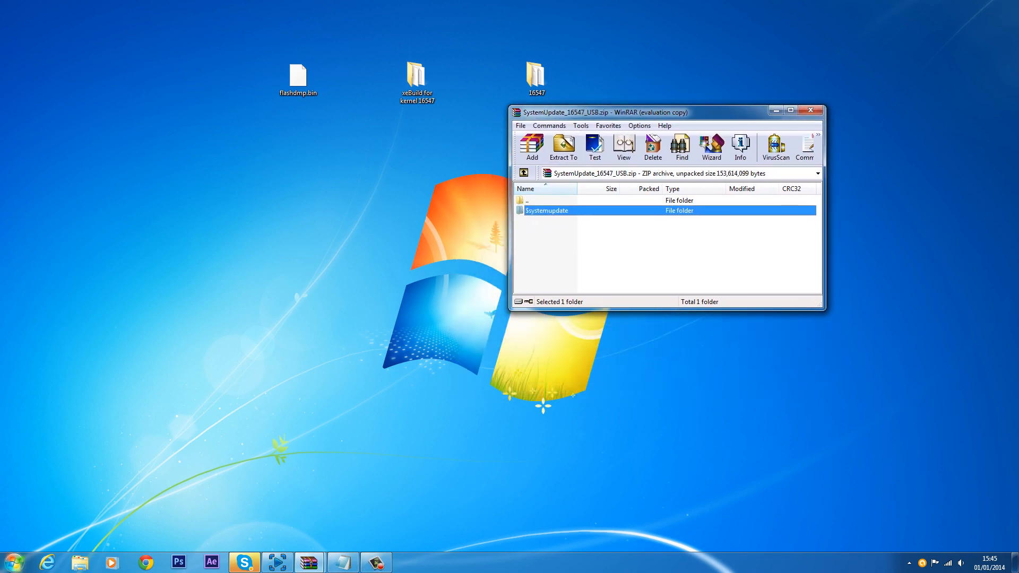
Step: Open the NEW VOLUME (G:) USB drive in a Computer window
{"action": "left_click", "coordinate": [14, 563]}
{"action": "left_click", "coordinate": [182, 321]}
{"action": "left_click_drag", "start_coordinate": [323, 137], "coordinate": [237, 247]}
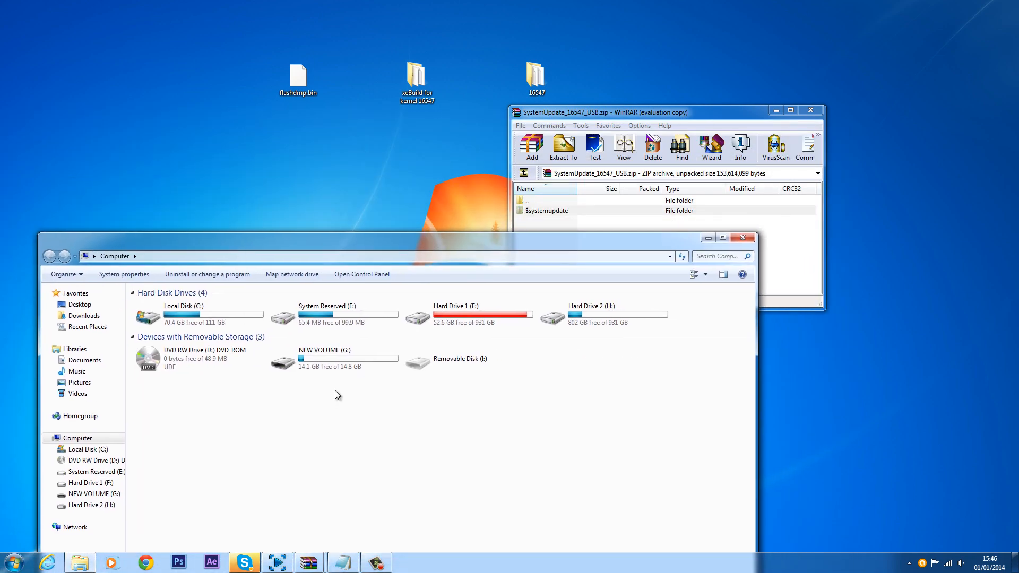
{"action": "double_click", "coordinate": [329, 360]}
{"action": "left_click_drag", "start_coordinate": [366, 239], "coordinate": [361, 270]}
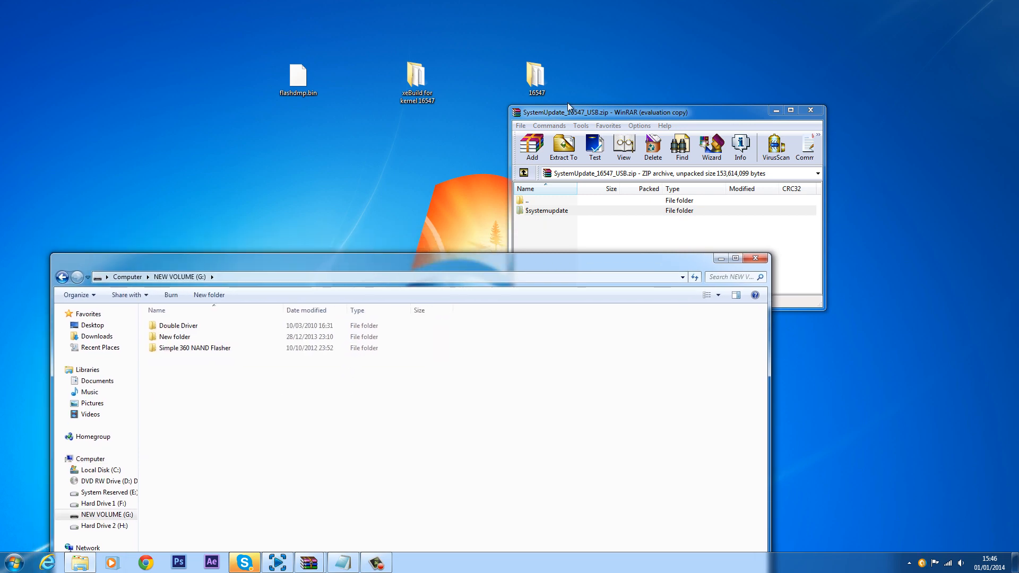
Step: Copy the $systemupdate folder from the archive to the root of NEW VOLUME (G:)
{"action": "left_click_drag", "start_coordinate": [571, 113], "coordinate": [270, 26]}
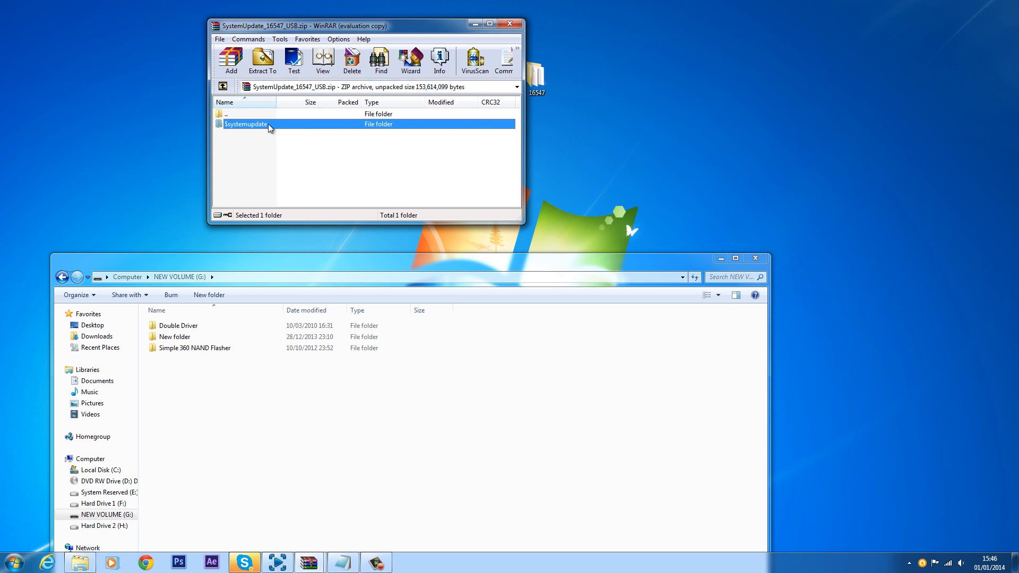
{"action": "left_click_drag", "start_coordinate": [252, 125], "coordinate": [215, 436]}
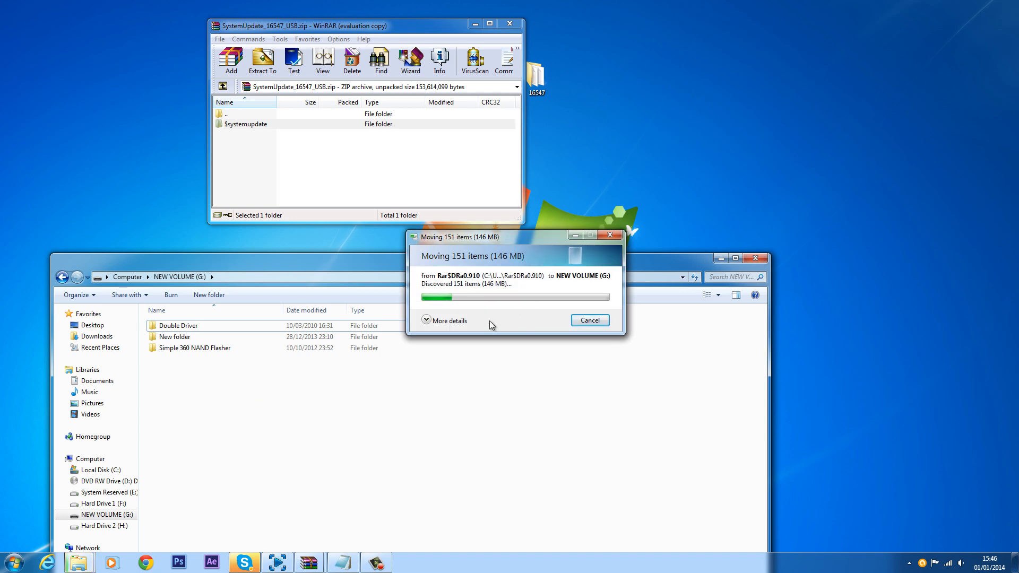
{"action": "left_click", "coordinate": [426, 320]}
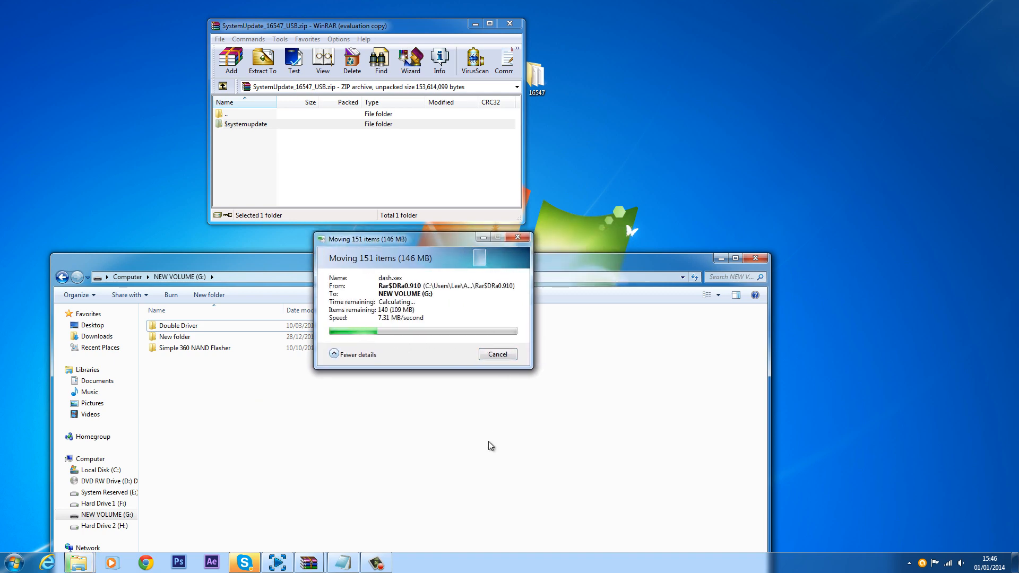
{"action": "left_click_drag", "start_coordinate": [416, 240], "coordinate": [478, 241]}
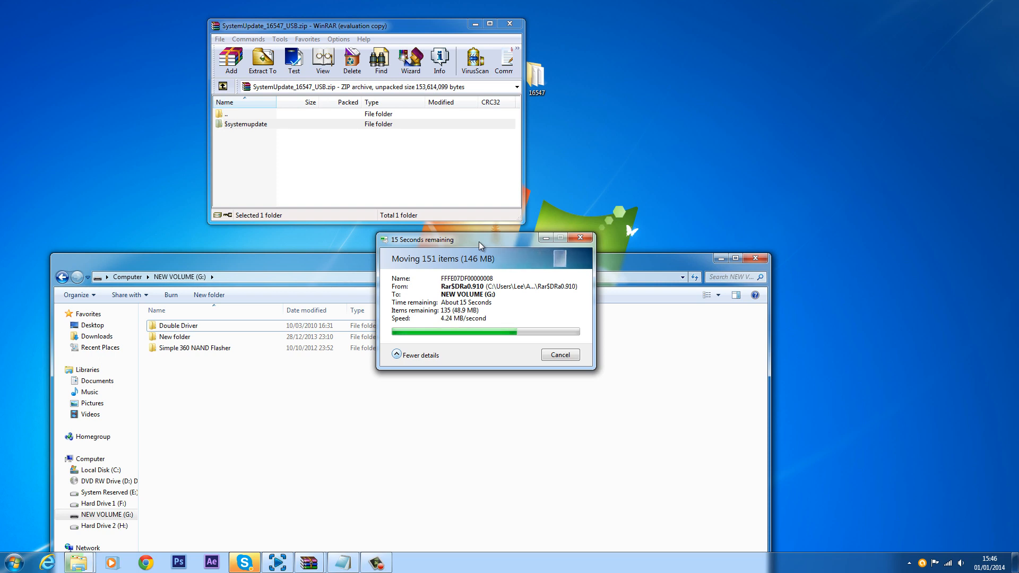
{"action": "left_click_drag", "start_coordinate": [479, 241], "coordinate": [370, 201]}
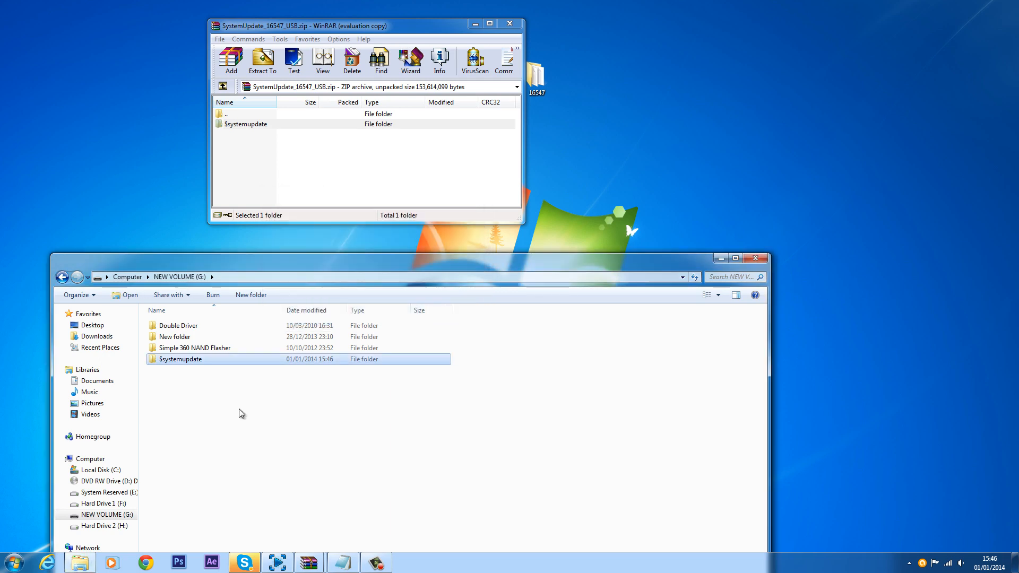
{"action": "left_click_drag", "start_coordinate": [183, 260], "coordinate": [270, 168]}
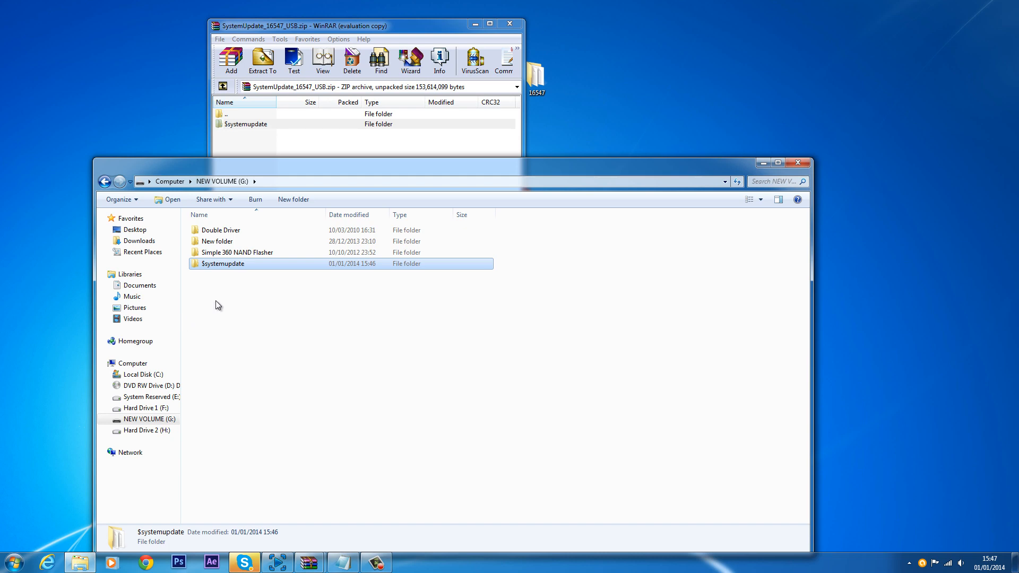
Step: Rename the $systemupdate folder on the drive to $$systemupdate
{"action": "right_click", "coordinate": [222, 262]}
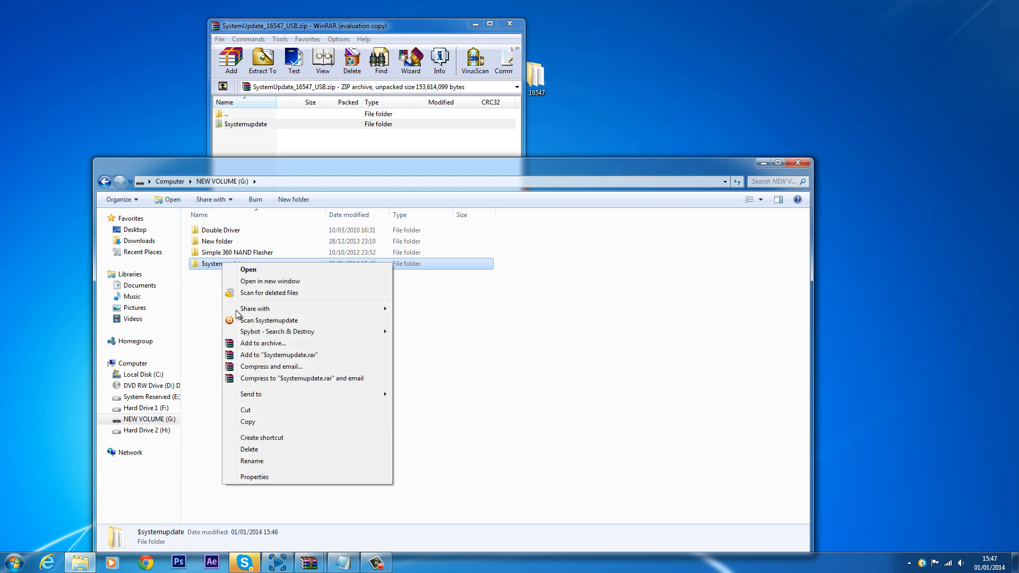
{"action": "left_click", "coordinate": [262, 462]}
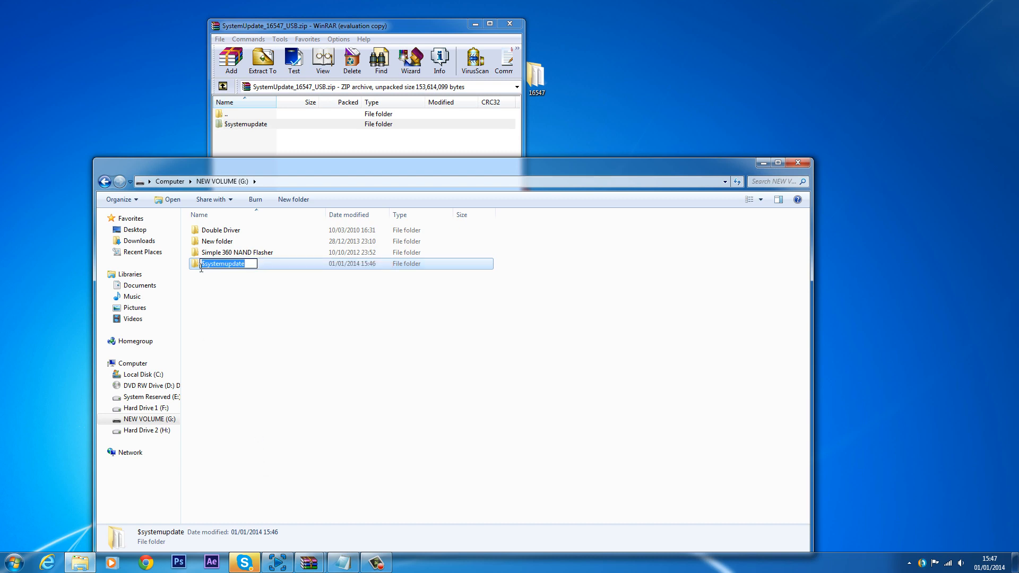
{"action": "key", "text": "Home"}
{"action": "type", "text": "$"}
{"action": "left_click", "coordinate": [228, 298]}
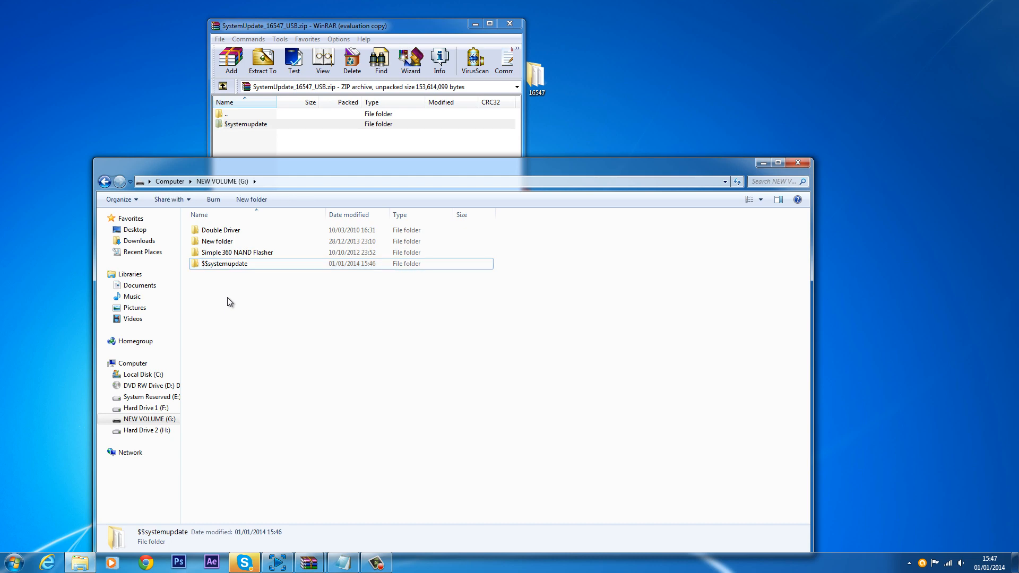
Step: Rename the folder to Systemupdate
{"action": "right_click", "coordinate": [214, 266]}
{"action": "left_click", "coordinate": [244, 463]}
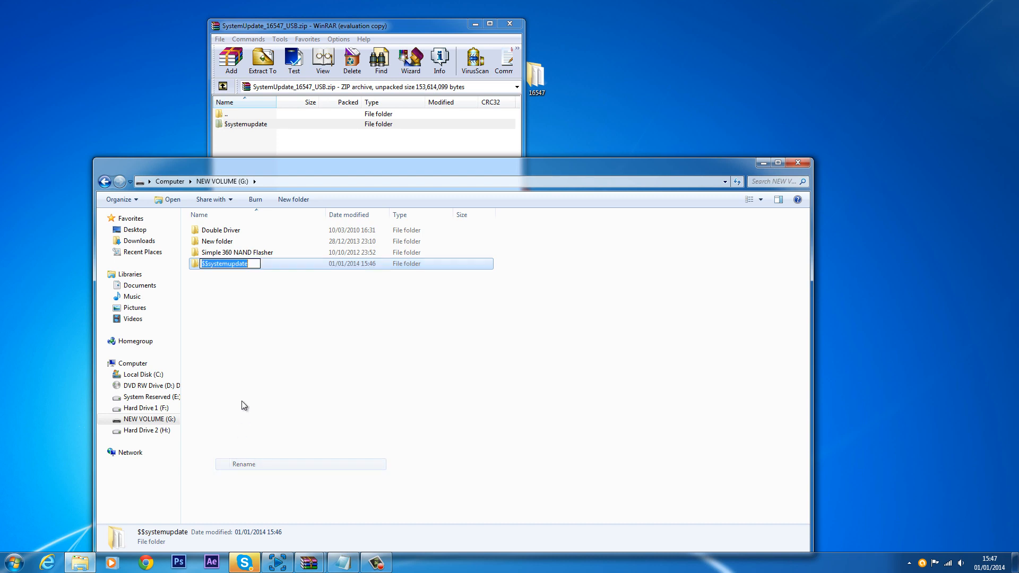
{"action": "key", "text": "Right"}
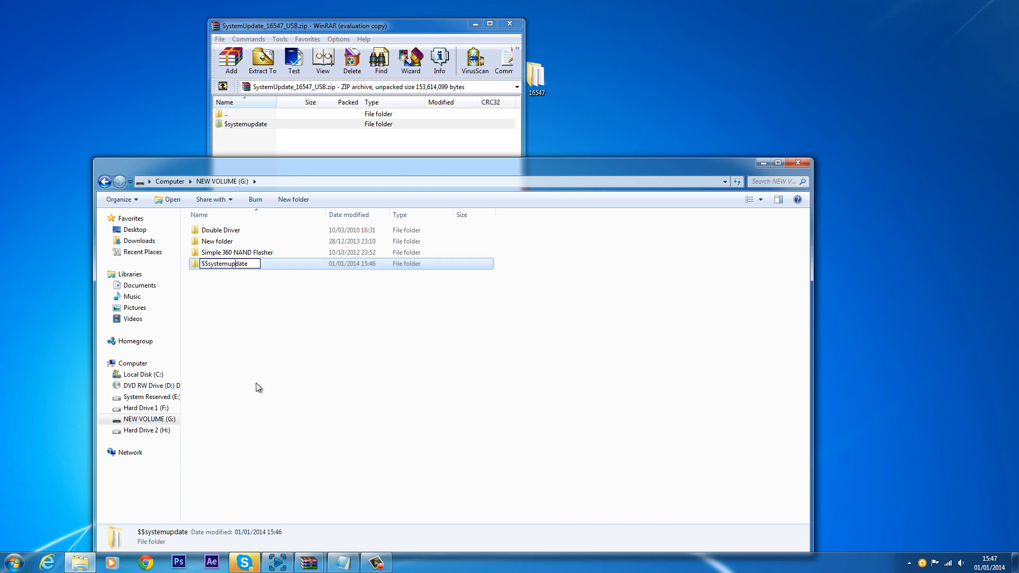
{"action": "key", "text": "BackSpace"}
{"action": "left_click", "coordinate": [260, 378]}
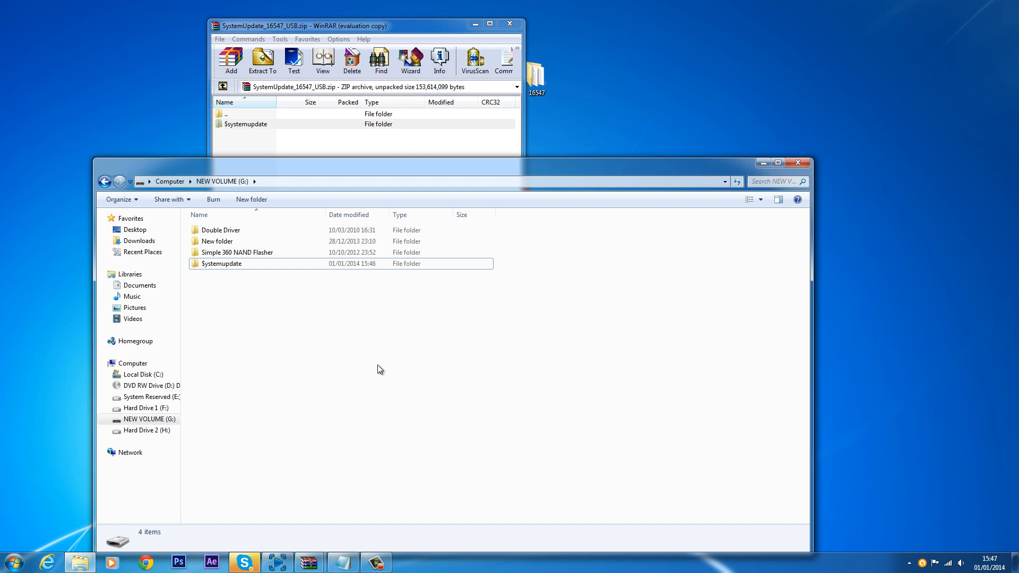
Step: Rename the folder to $Systemupdate
{"action": "right_click", "coordinate": [270, 264]}
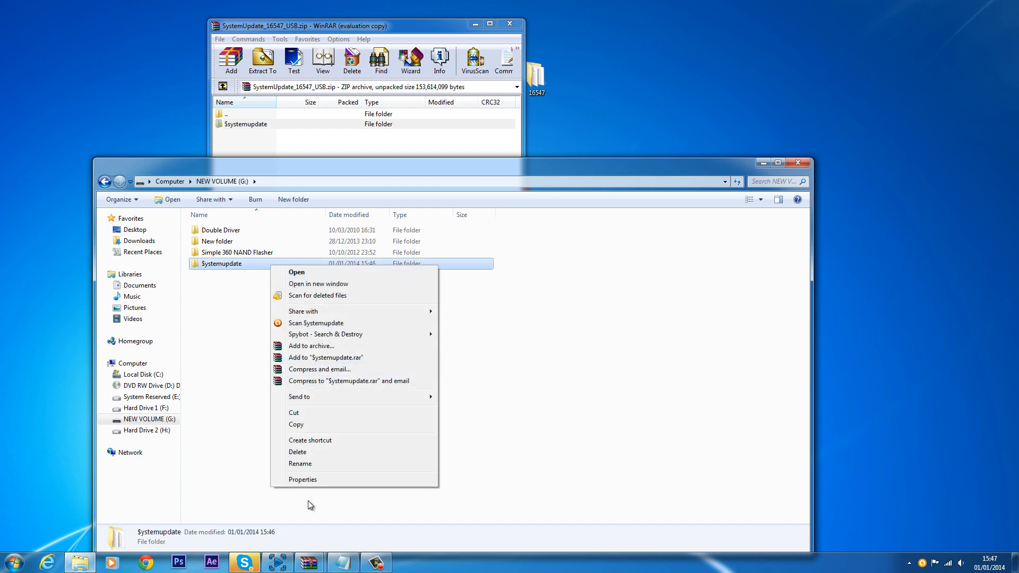
{"action": "left_click", "coordinate": [300, 463]}
{"action": "left_click", "coordinate": [205, 264]}
{"action": "type", "text": "S"}
{"action": "left_click", "coordinate": [221, 307]}
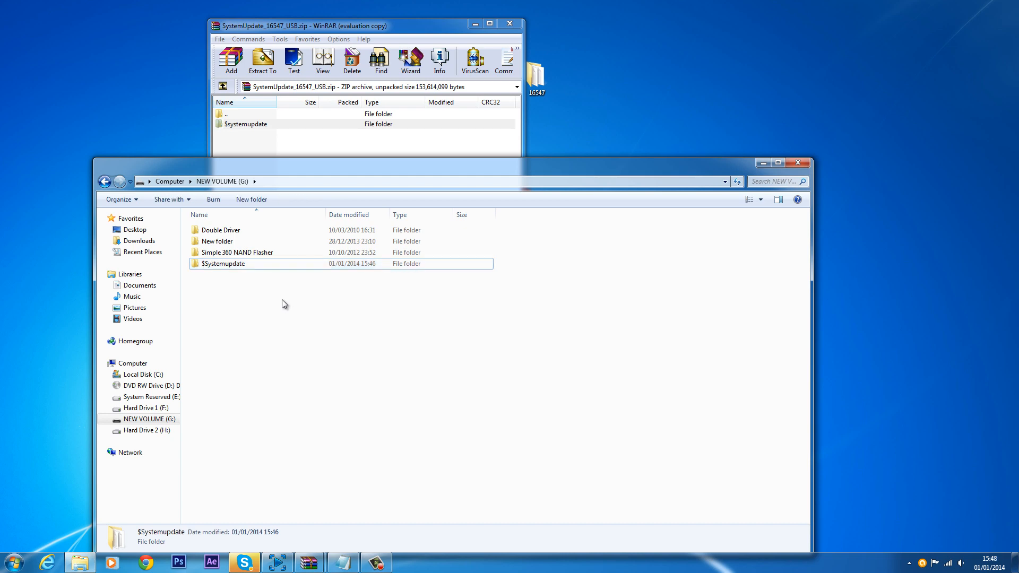
Step: Rename the folder to $systemupdate with a lowercase s
{"action": "right_click", "coordinate": [204, 264]}
{"action": "left_click", "coordinate": [634, 337]}
{"action": "right_click", "coordinate": [202, 264]}
{"action": "left_click", "coordinate": [230, 462]}
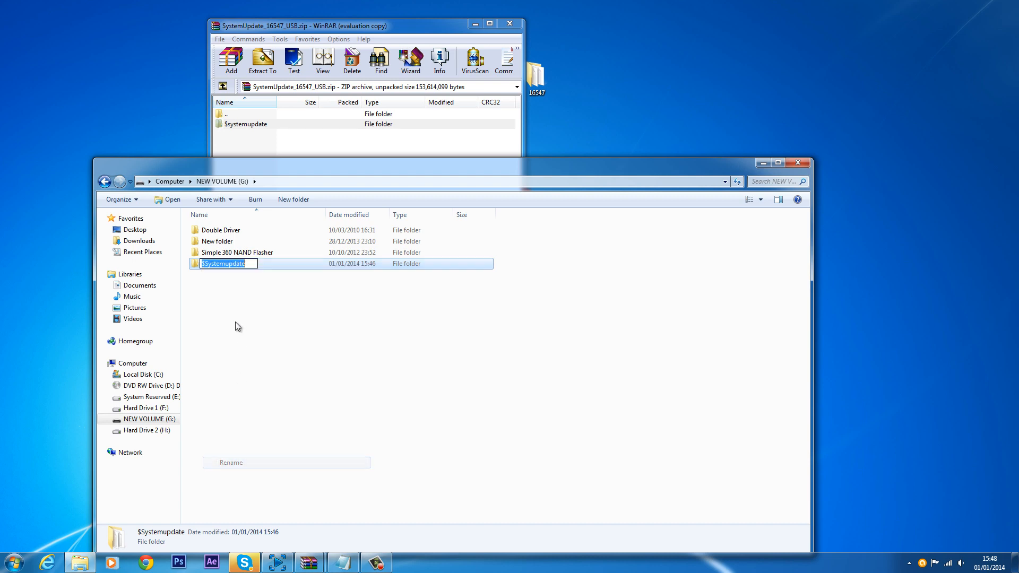
{"action": "key", "text": "BackSpace"}
{"action": "type", "text": "s"}
{"action": "key", "text": "Return"}
{"action": "left_click", "coordinate": [250, 265]}
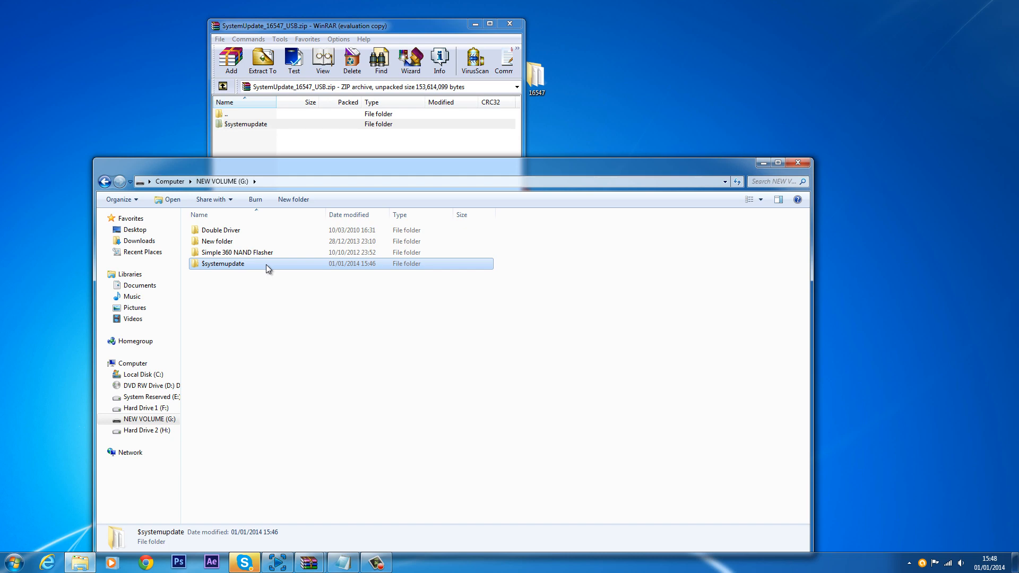
Step: Close the drive window and the WinRAR archive, and move the 16547 desktop folder beside the xeBuild folder
{"action": "left_click_drag", "start_coordinate": [221, 283], "coordinate": [270, 262]}
{"action": "key", "text": "ctrl+a"}
{"action": "left_click", "coordinate": [347, 381]}
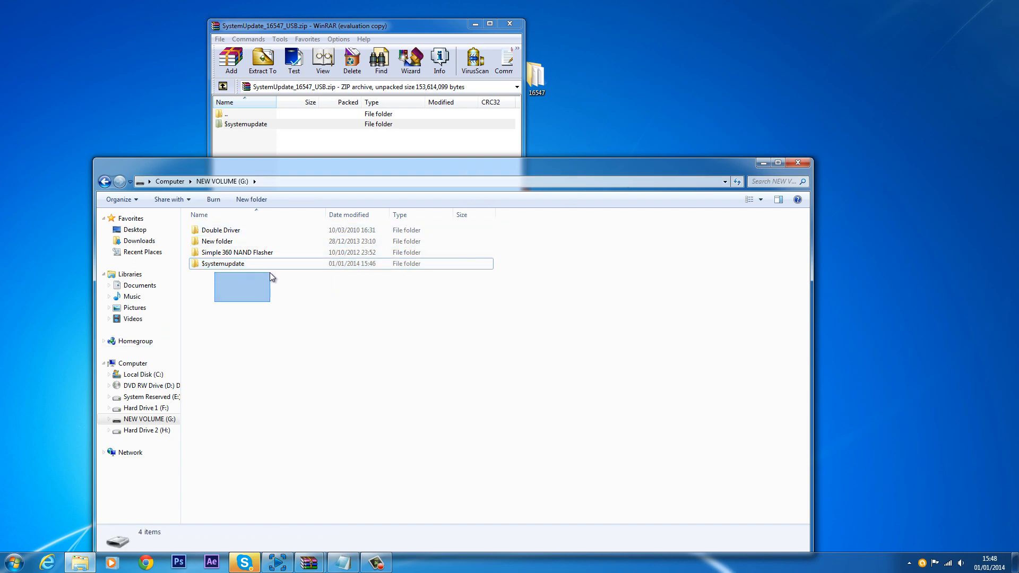
{"action": "left_click_drag", "start_coordinate": [270, 273], "coordinate": [280, 264]}
{"action": "left_click_drag", "start_coordinate": [379, 304], "coordinate": [248, 271]}
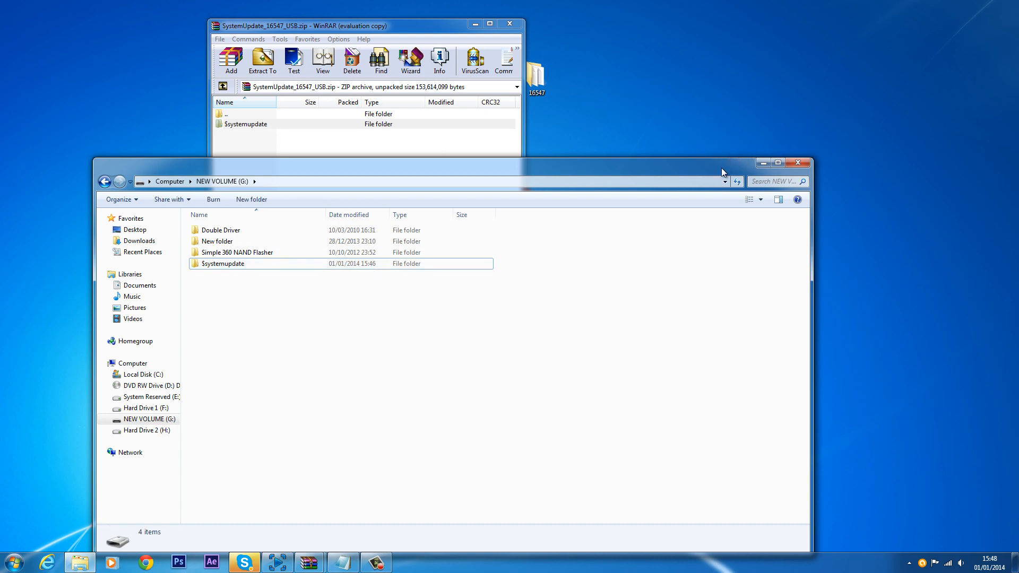
{"action": "left_click_drag", "start_coordinate": [721, 170], "coordinate": [732, 158]}
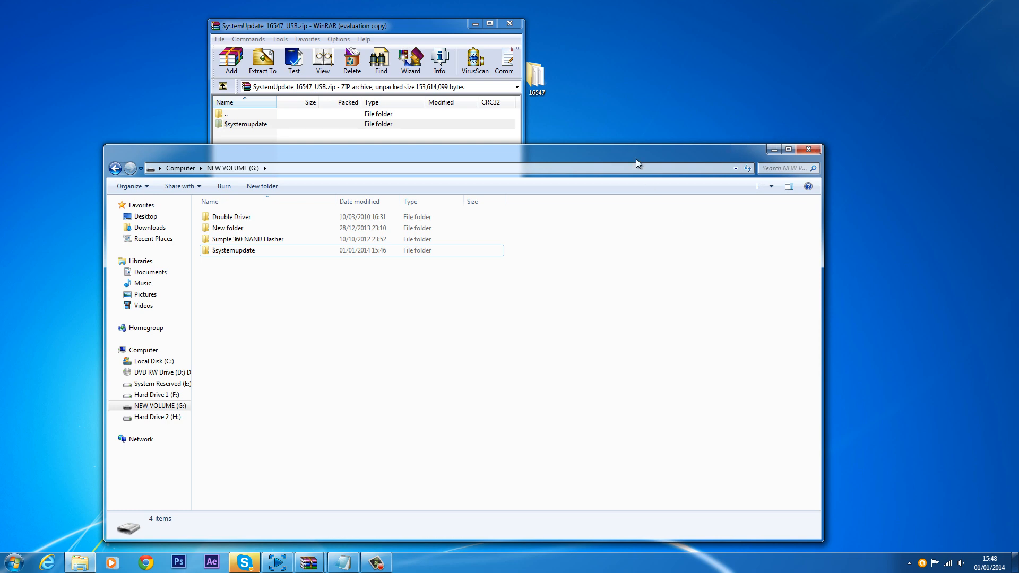
{"action": "mouse_move", "coordinate": [632, 149]}
{"action": "left_mouse_down"}
{"action": "mouse_move", "coordinate": [639, 117]}
{"action": "mouse_move", "coordinate": [636, 146]}
{"action": "left_mouse_up"}
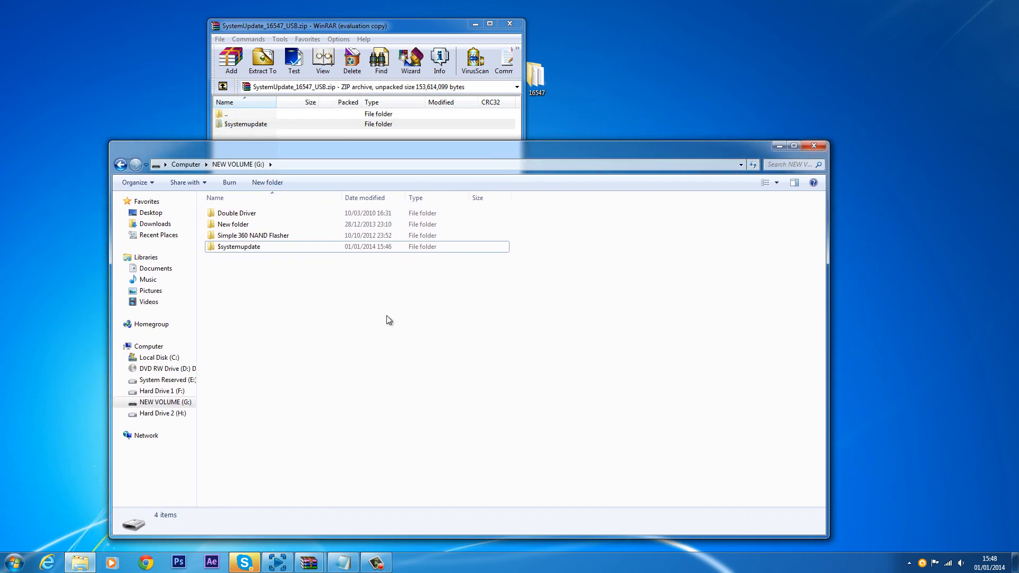
{"action": "left_click", "coordinate": [305, 247]}
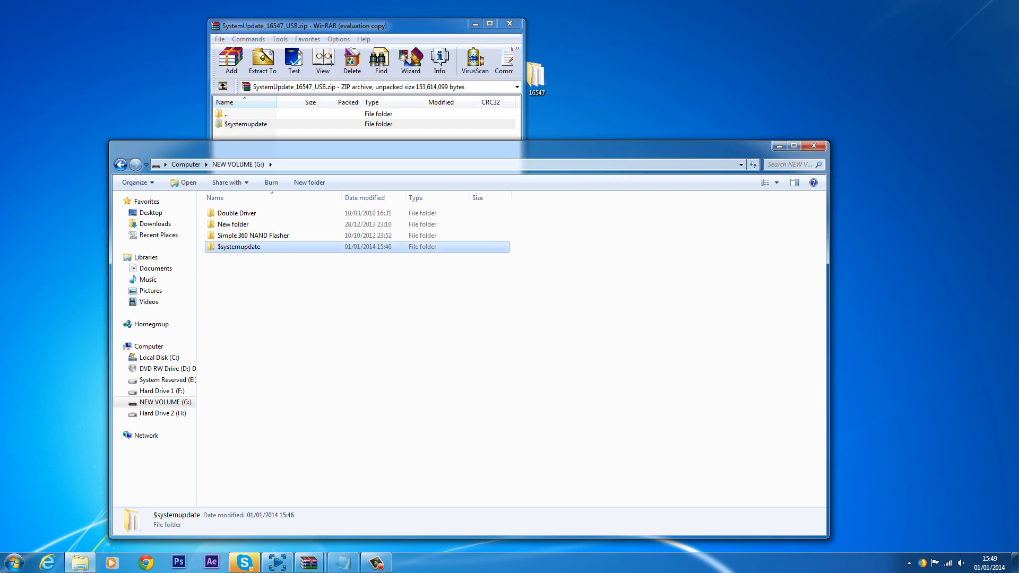
{"action": "left_click", "coordinate": [813, 145]}
{"action": "left_click", "coordinate": [509, 23]}
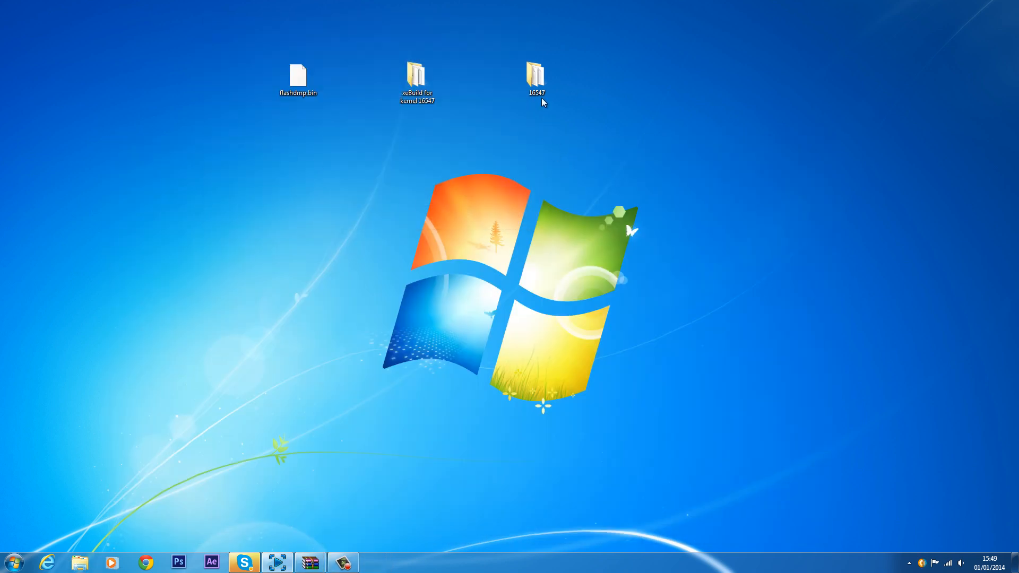
{"action": "left_click_drag", "start_coordinate": [524, 91], "coordinate": [448, 92]}
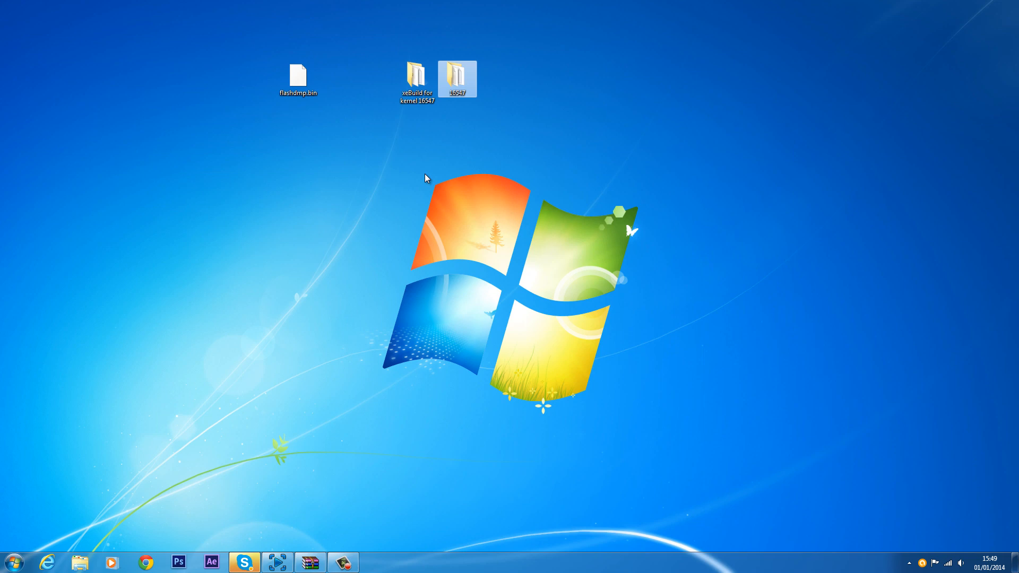
Step: Open realmodscene.com in Chrome
{"action": "left_click", "coordinate": [146, 561]}
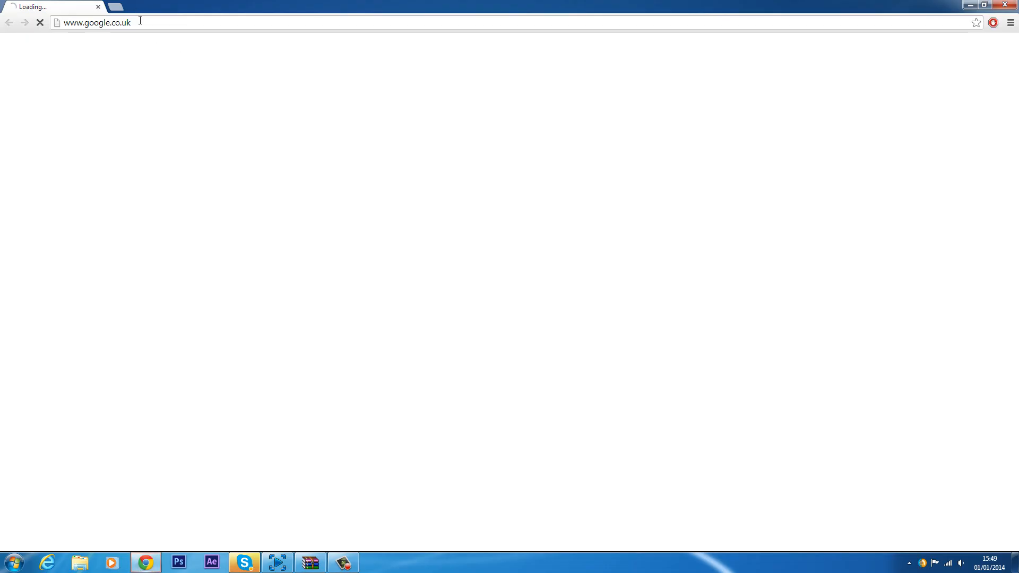
{"action": "left_click", "coordinate": [138, 21]}
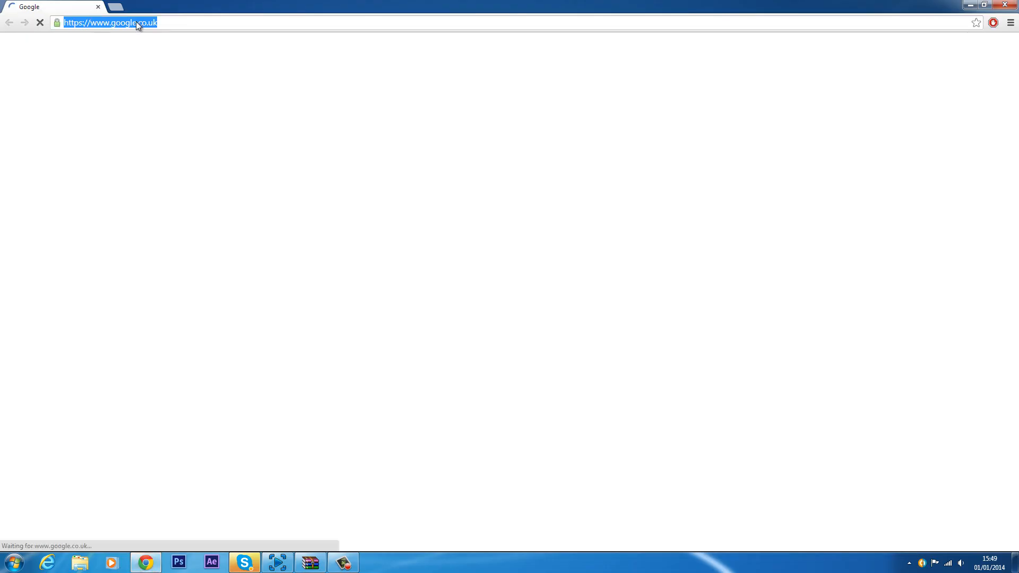
{"action": "type", "text": "realmodscene.com"}
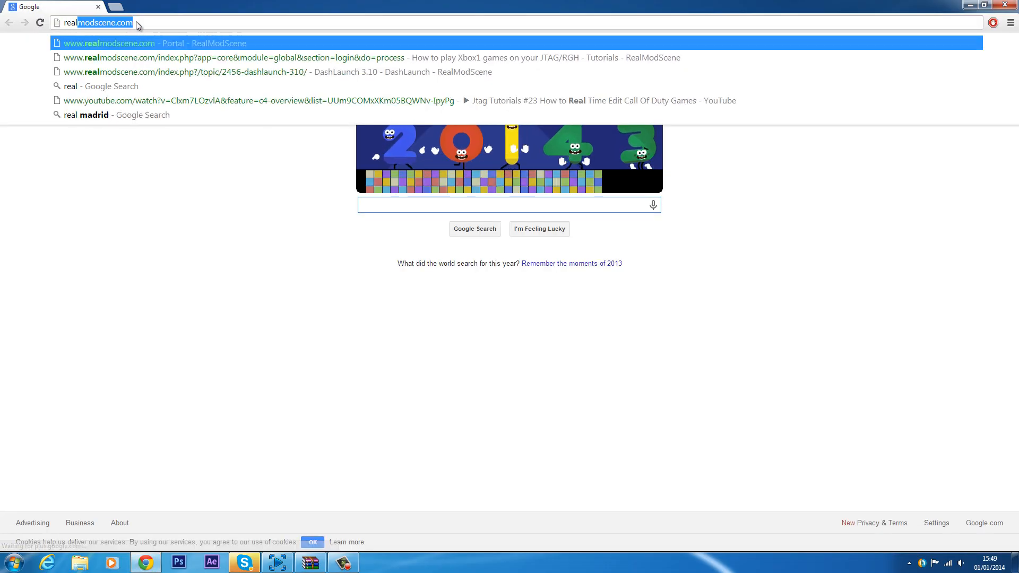
{"action": "key", "text": "Return"}
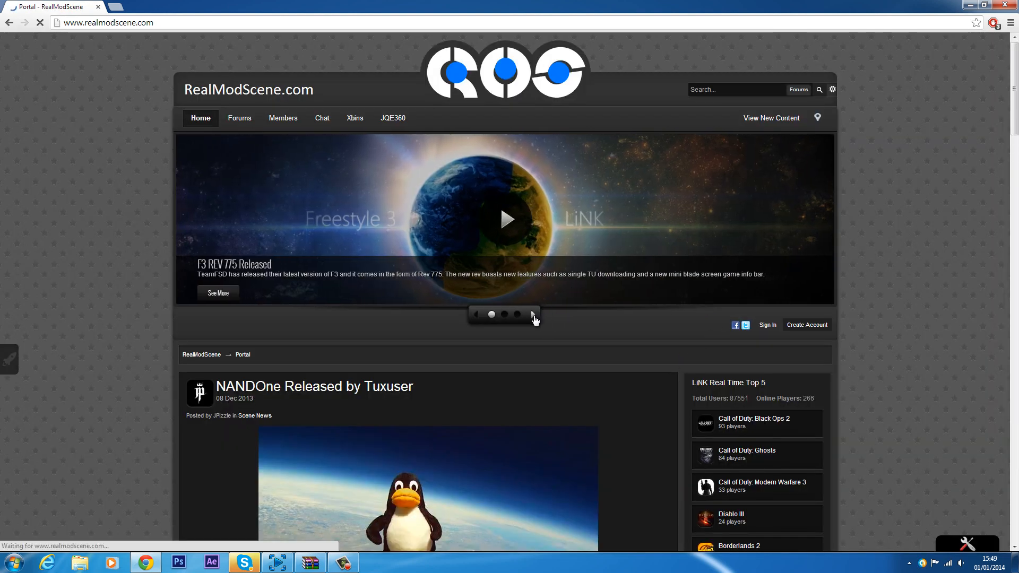
Step: Open the DashLaunch 3.10 topic from the site's slideshow and read its changelog and attached files
{"action": "left_click", "coordinate": [534, 315]}
{"action": "left_click", "coordinate": [534, 315]}
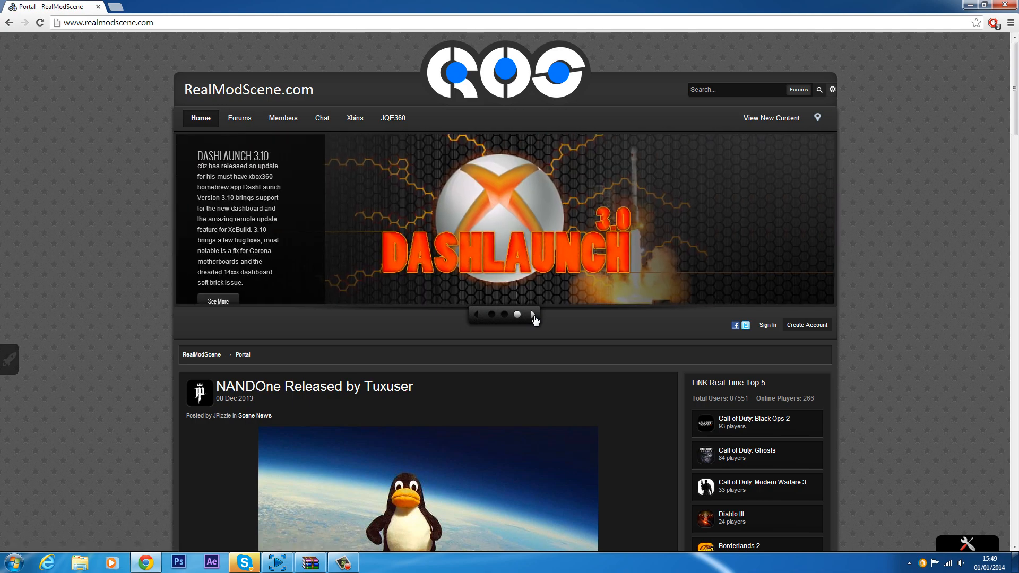
{"action": "left_click", "coordinate": [226, 301]}
{"action": "scroll", "coordinate": [444, 420], "scroll_direction": "down", "scroll_amount": 17}
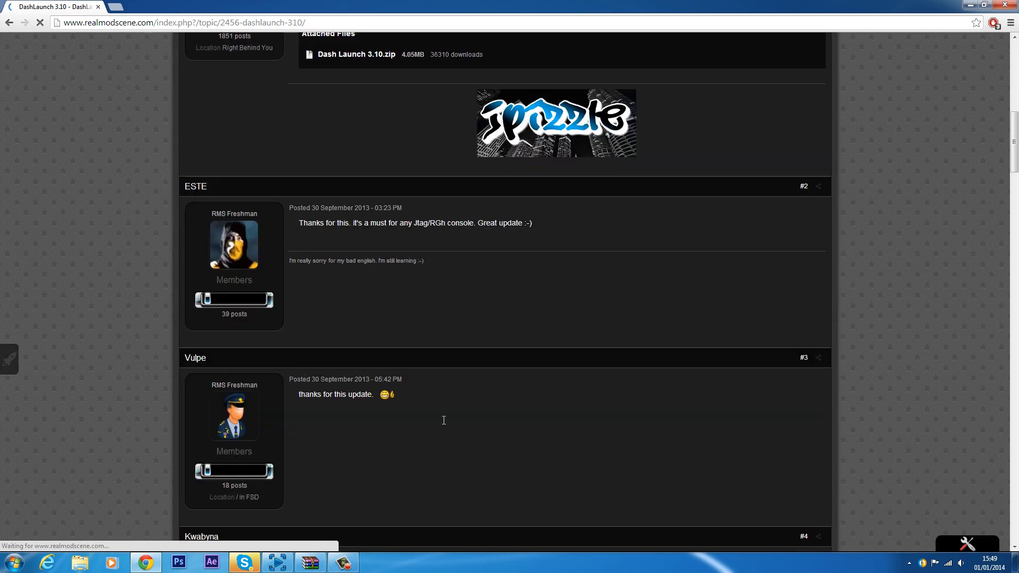
{"action": "scroll", "coordinate": [444, 419], "scroll_direction": "up", "scroll_amount": 12}
{"action": "scroll", "coordinate": [444, 420], "scroll_direction": "up", "scroll_amount": 3}
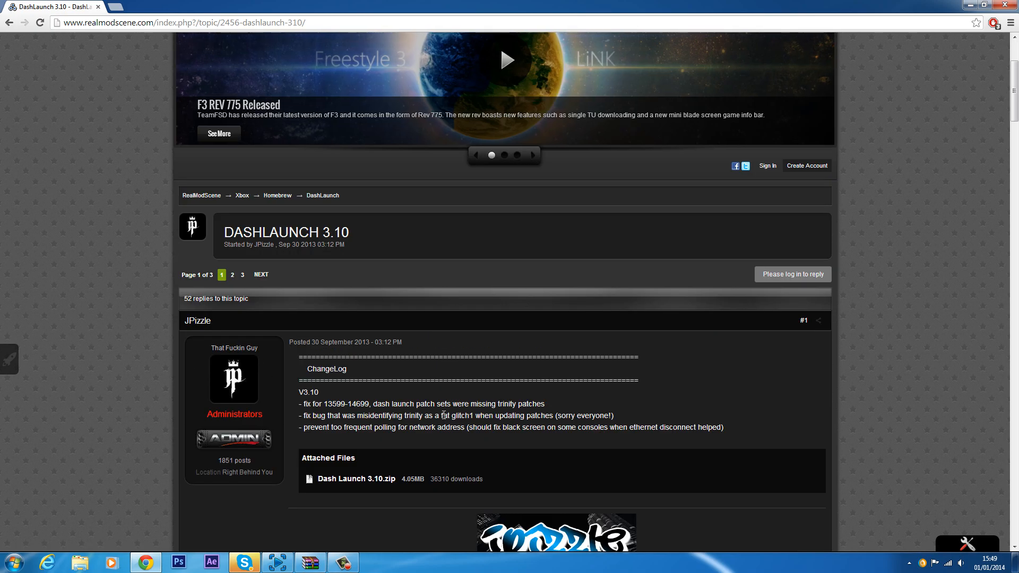
{"action": "scroll", "coordinate": [382, 454], "scroll_direction": "down", "scroll_amount": 2}
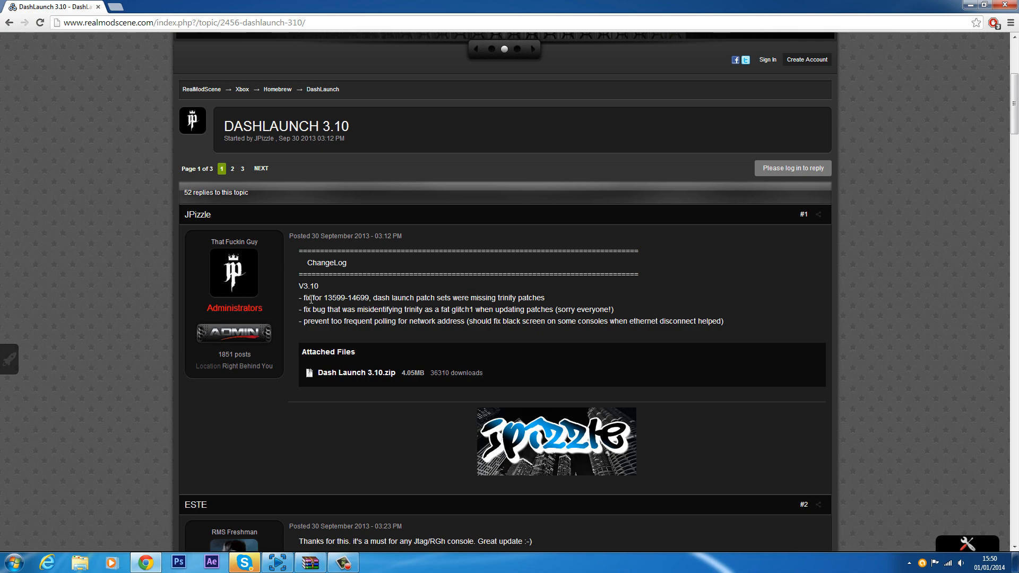
Step: Move the launch file from the xeBuild for kernel 16547 folder to the desktop, replacing the existing copy
{"action": "key", "text": "super+d"}
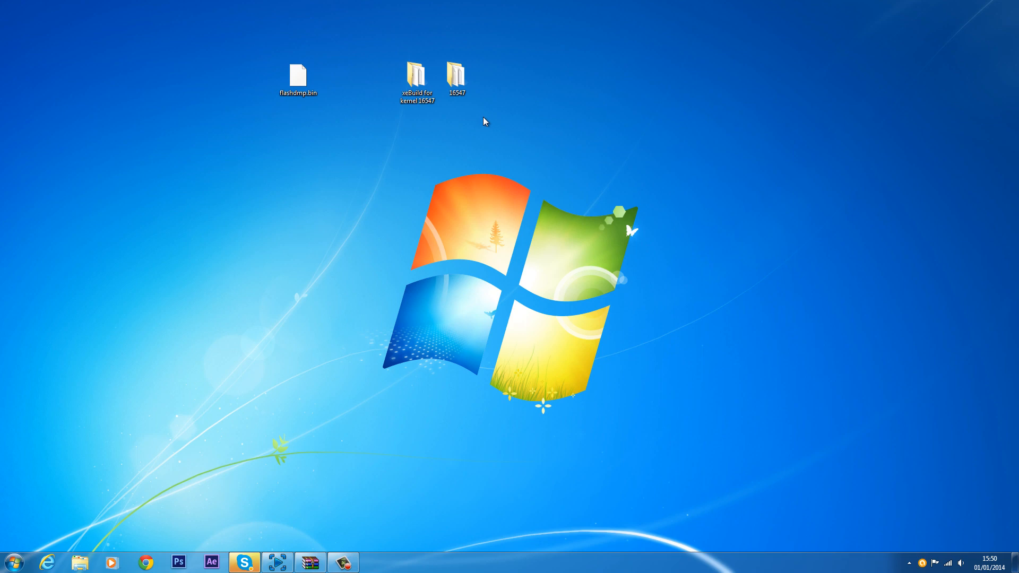
{"action": "double_click", "coordinate": [429, 87]}
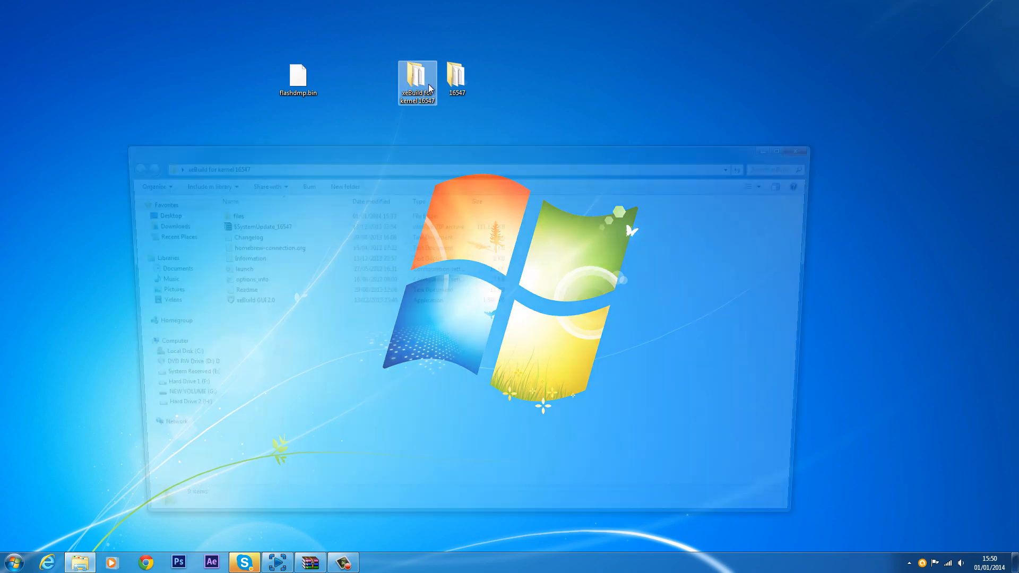
{"action": "left_click_drag", "start_coordinate": [378, 168], "coordinate": [587, 58]}
{"action": "left_click", "coordinate": [474, 176]}
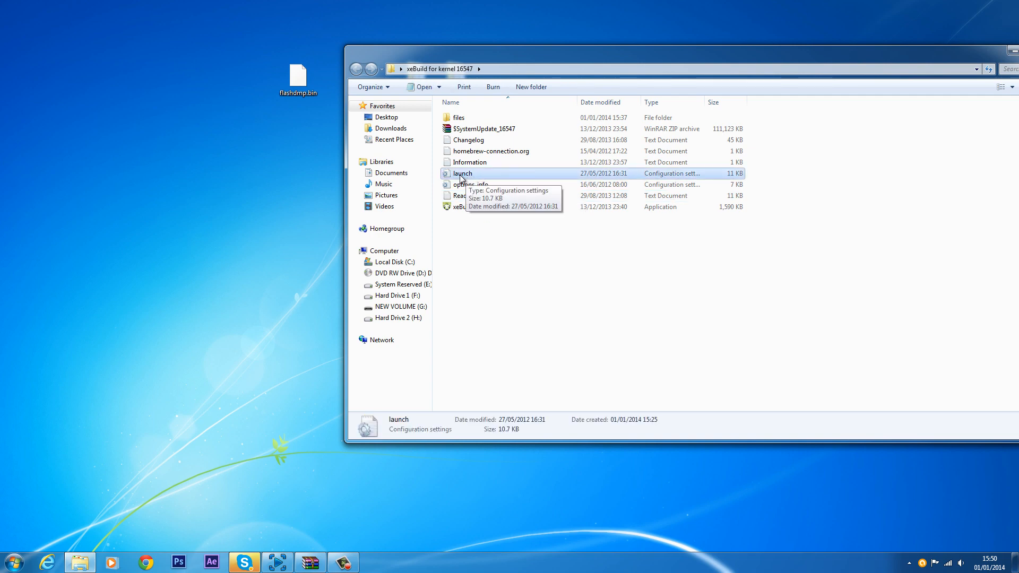
{"action": "left_click_drag", "start_coordinate": [460, 179], "coordinate": [484, 189]}
{"action": "left_click_drag", "start_coordinate": [450, 49], "coordinate": [449, 108]}
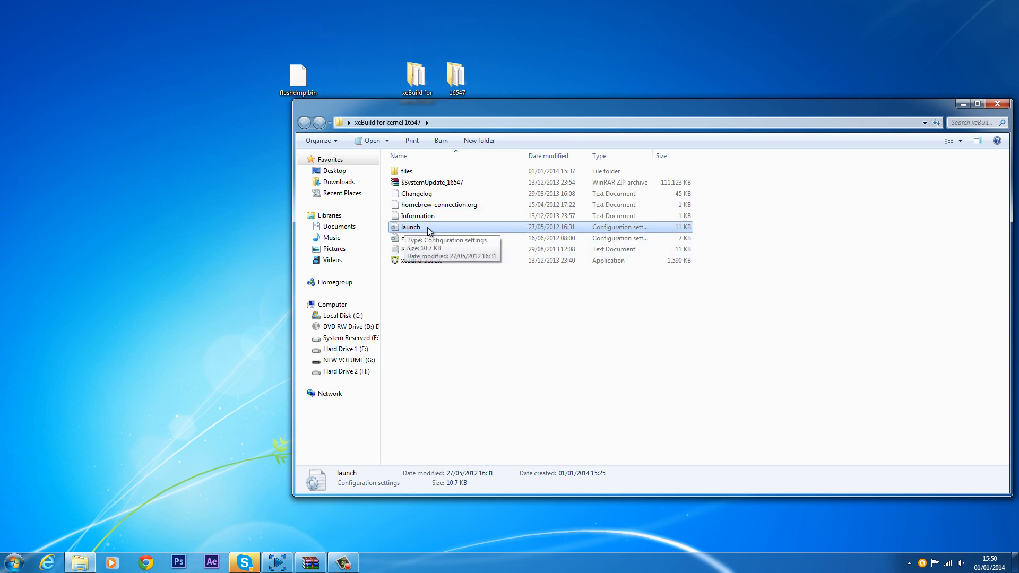
{"action": "left_click_drag", "start_coordinate": [451, 229], "coordinate": [196, 220]}
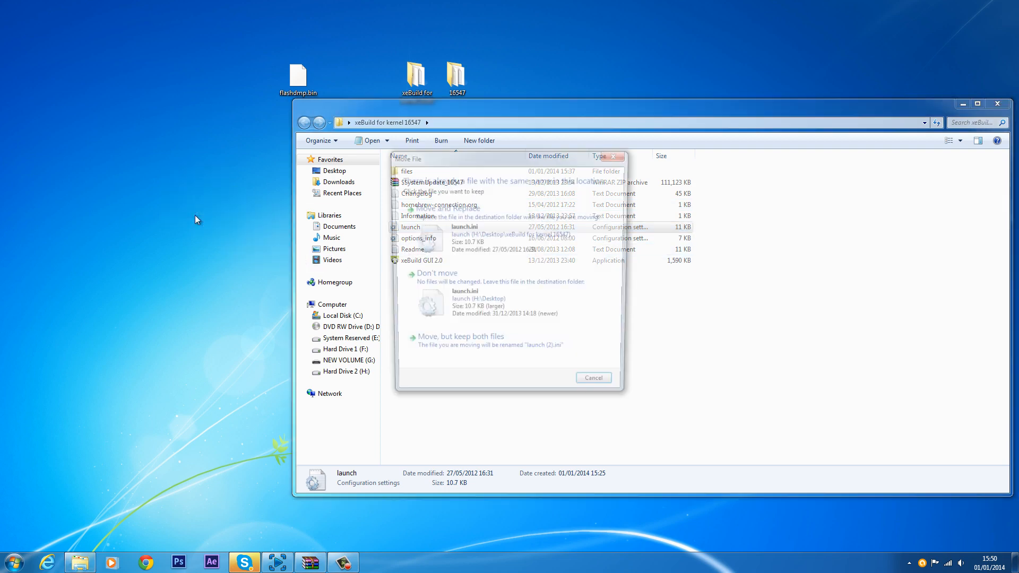
{"action": "left_click", "coordinate": [456, 220]}
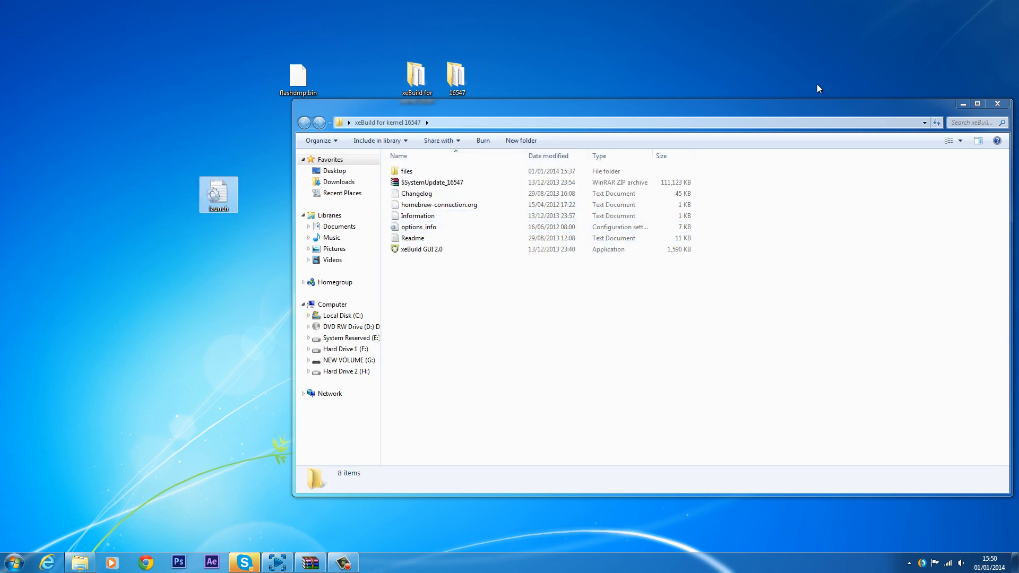
{"action": "left_click", "coordinate": [997, 103]}
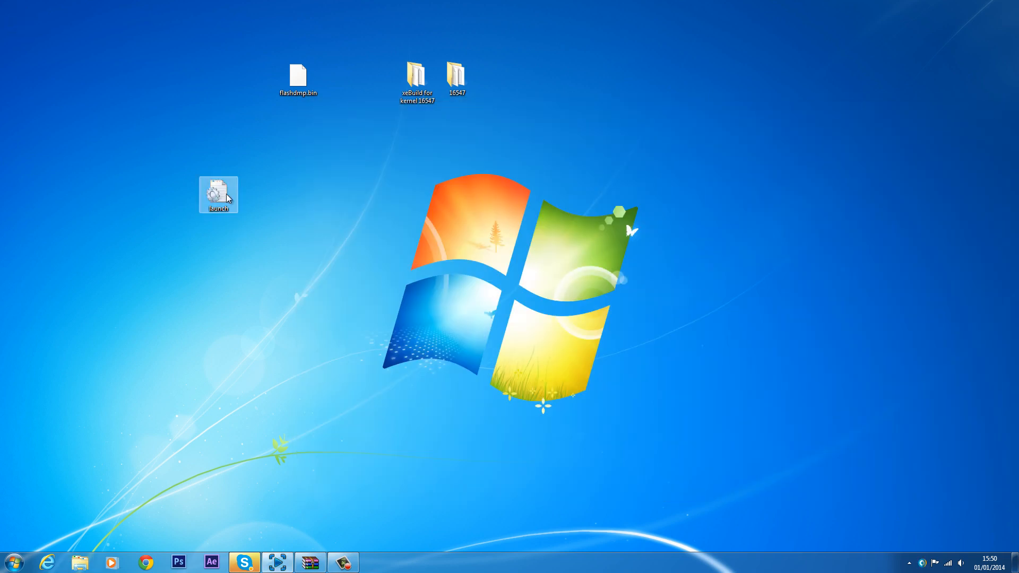
Step: Open the launch file from the desktop in Notepad
{"action": "left_click_drag", "start_coordinate": [297, 170], "coordinate": [172, 228]}
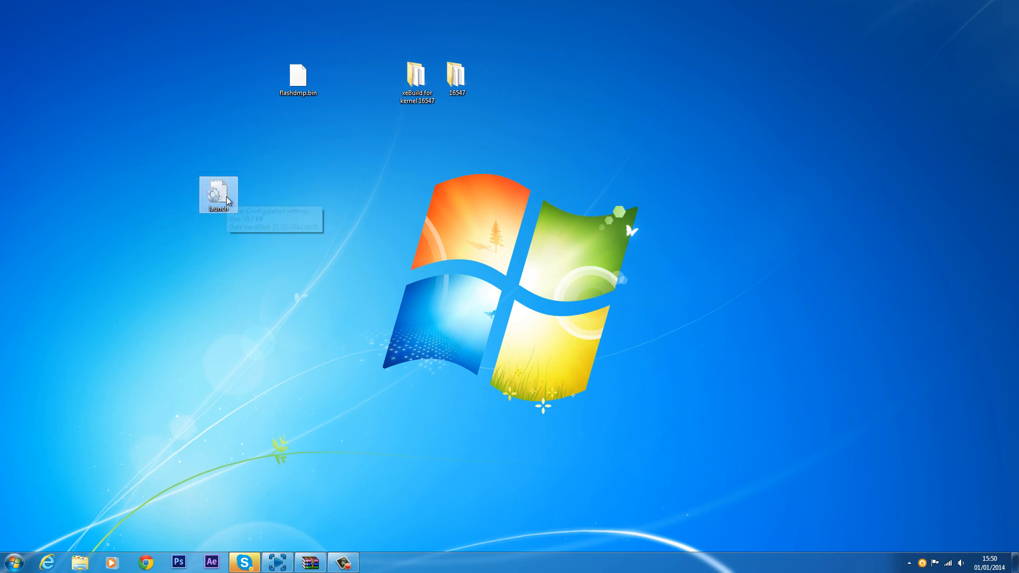
{"action": "left_click_drag", "start_coordinate": [171, 228], "coordinate": [396, 158]}
{"action": "key", "text": "Return"}
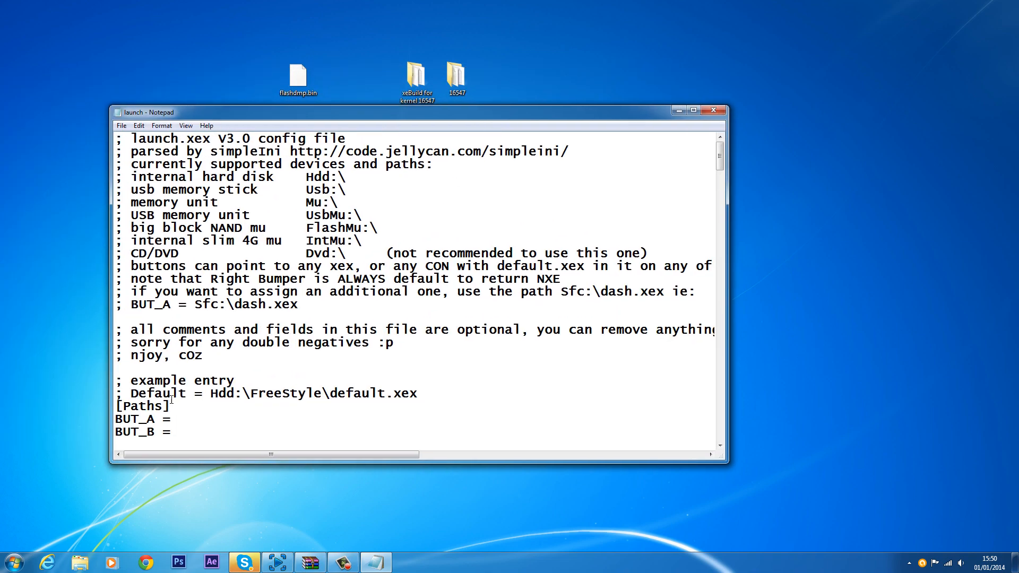
Step: Delete the Hdd:\Freestyle2.0\default.xex path assigned to BUT_Y in launch.ini
{"action": "scroll", "coordinate": [220, 405], "scroll_direction": "down", "scroll_amount": 3}
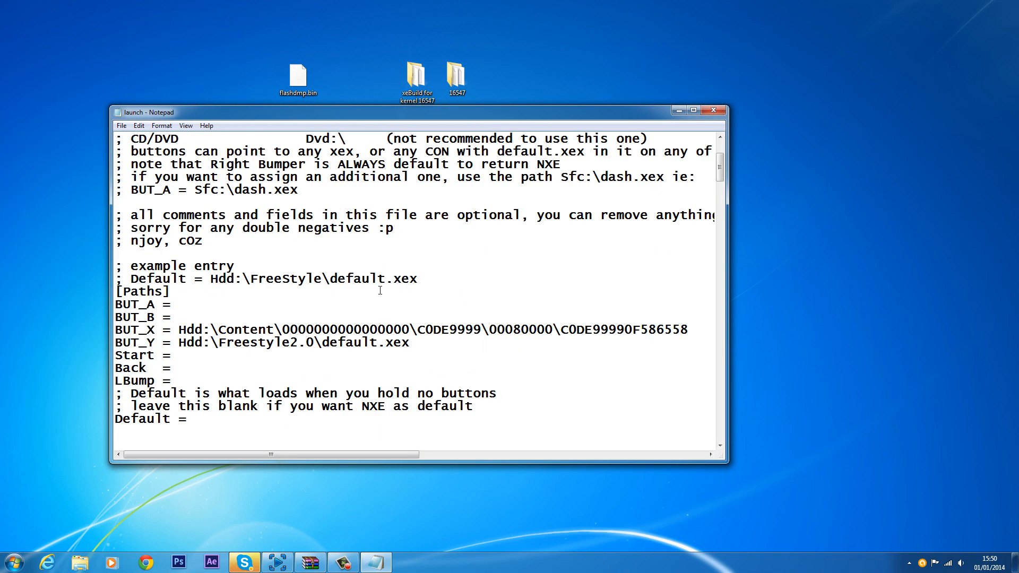
{"action": "scroll", "coordinate": [139, 196], "scroll_direction": "down", "scroll_amount": 4}
{"action": "scroll", "coordinate": [252, 273], "scroll_direction": "up", "scroll_amount": 7}
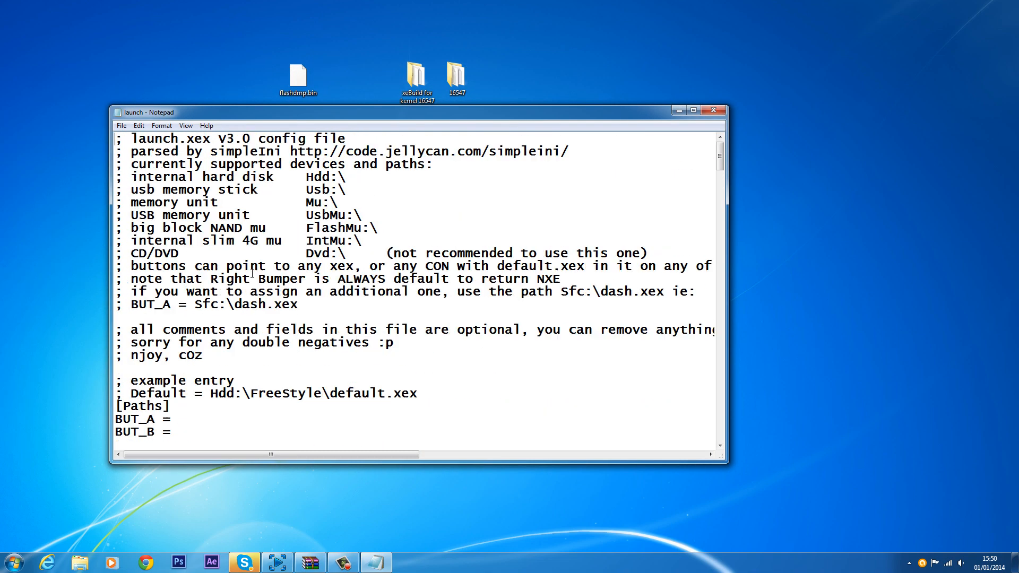
{"action": "scroll", "coordinate": [253, 274], "scroll_direction": "down", "scroll_amount": 5}
{"action": "scroll", "coordinate": [318, 279], "scroll_direction": "up", "scroll_amount": 2}
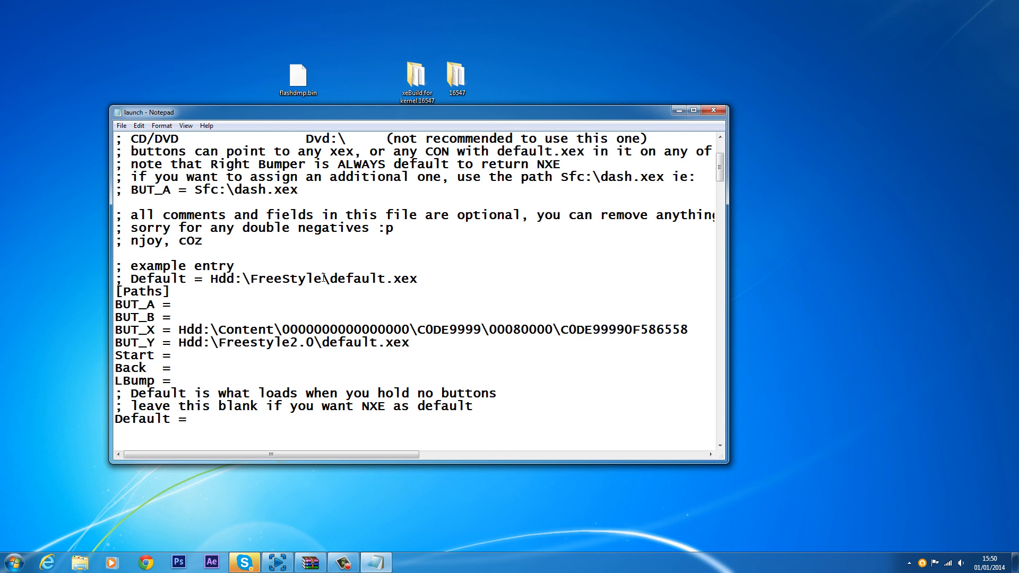
{"action": "left_click_drag", "start_coordinate": [324, 278], "coordinate": [247, 278]}
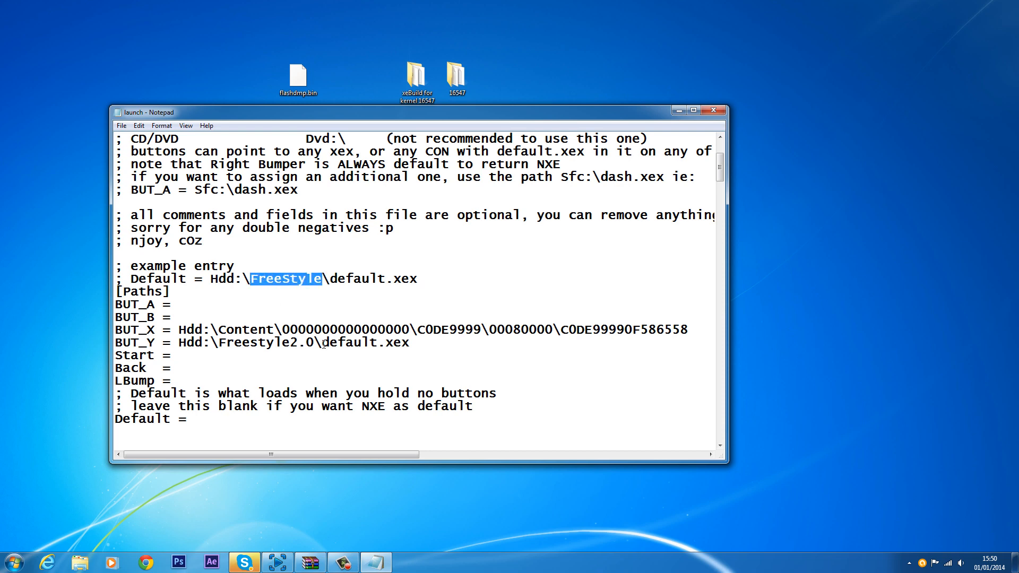
{"action": "left_click", "coordinate": [212, 342]}
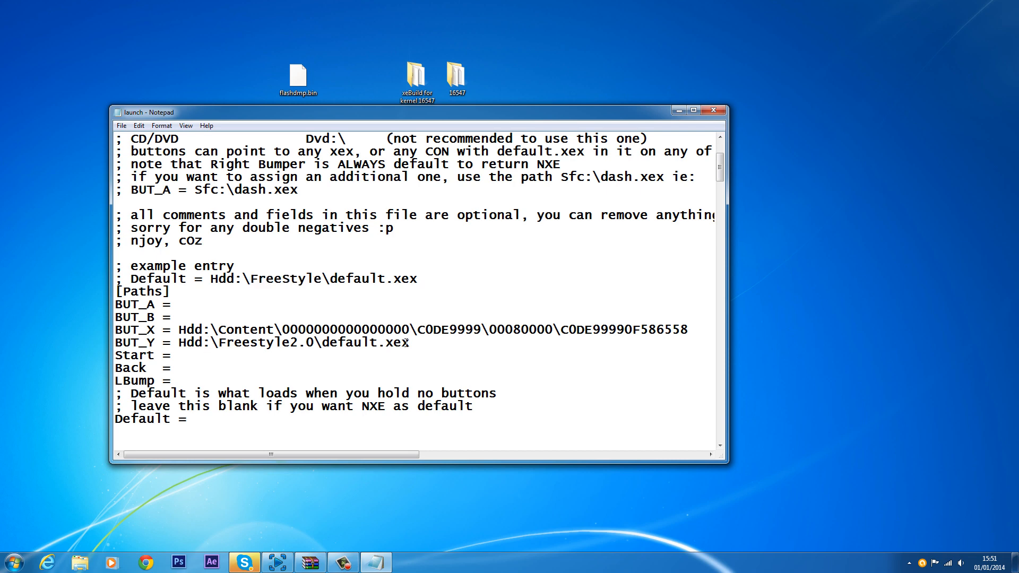
{"action": "left_click_drag", "start_coordinate": [409, 342], "coordinate": [181, 344]}
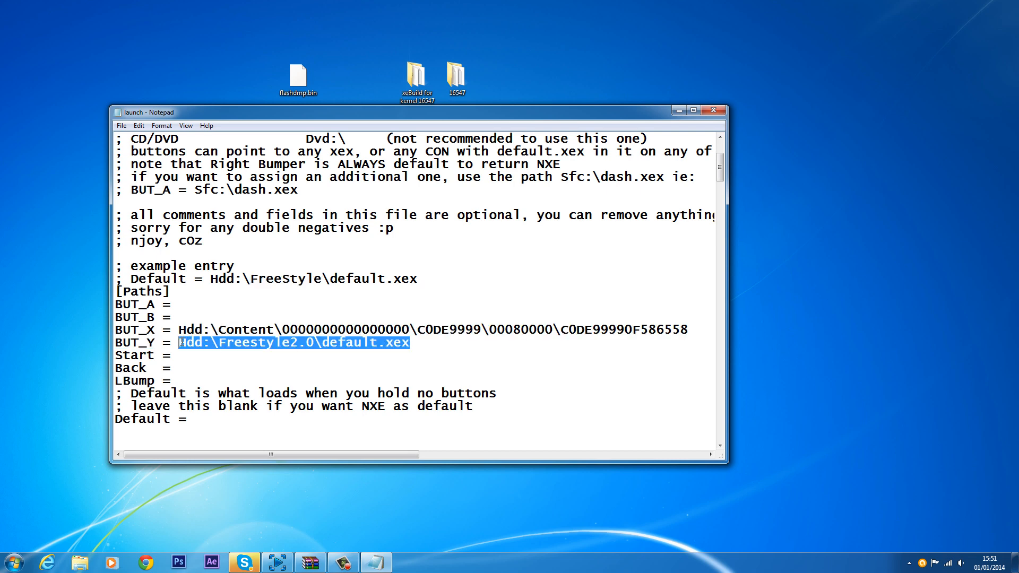
{"action": "key", "text": "Delete"}
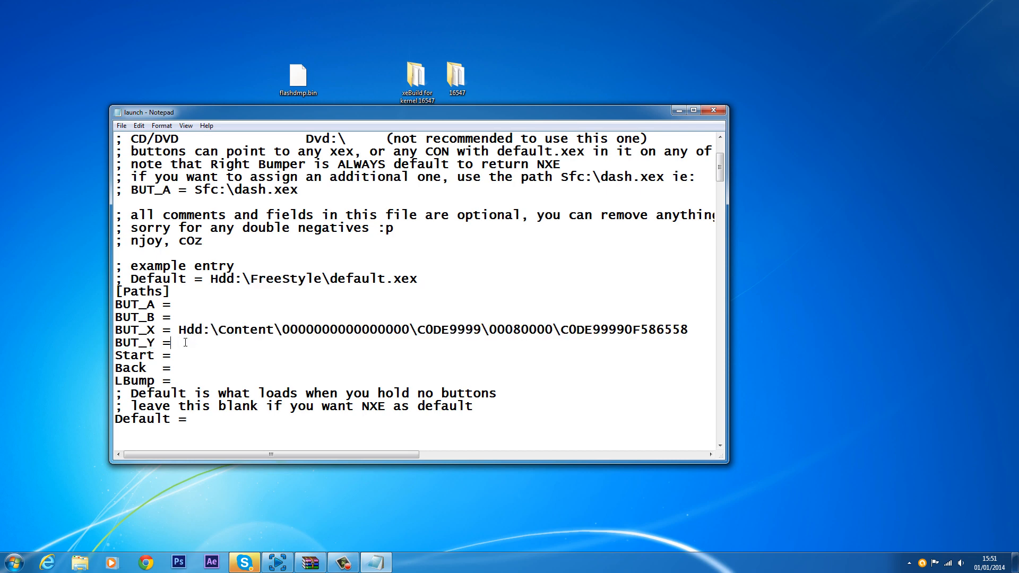
Step: Set the Default entry in launch.ini to Hdd:\FSD\default.xex
{"action": "left_click_drag", "start_coordinate": [702, 331], "coordinate": [180, 330]}
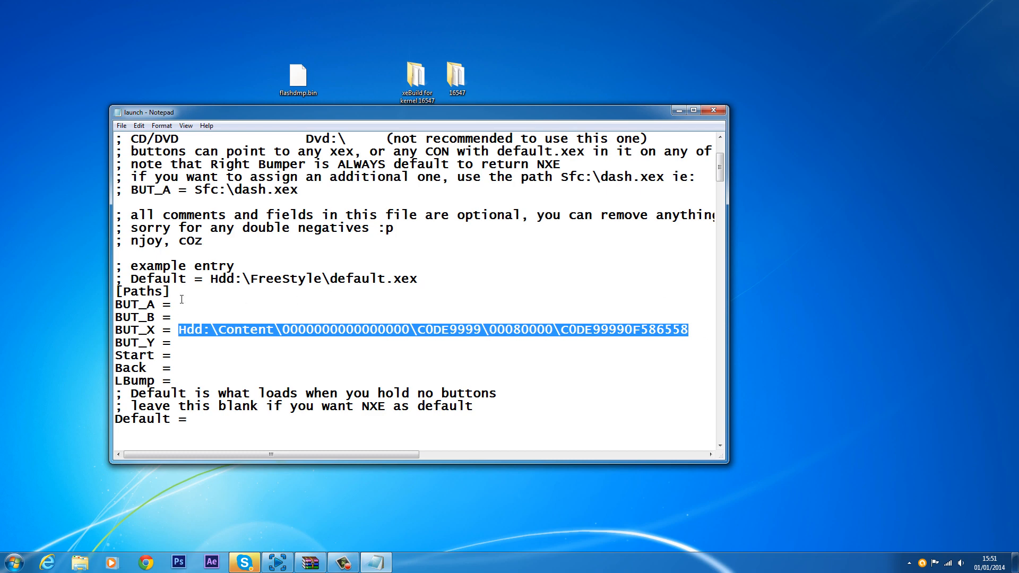
{"action": "scroll", "coordinate": [193, 340], "scroll_direction": "down", "scroll_amount": 2}
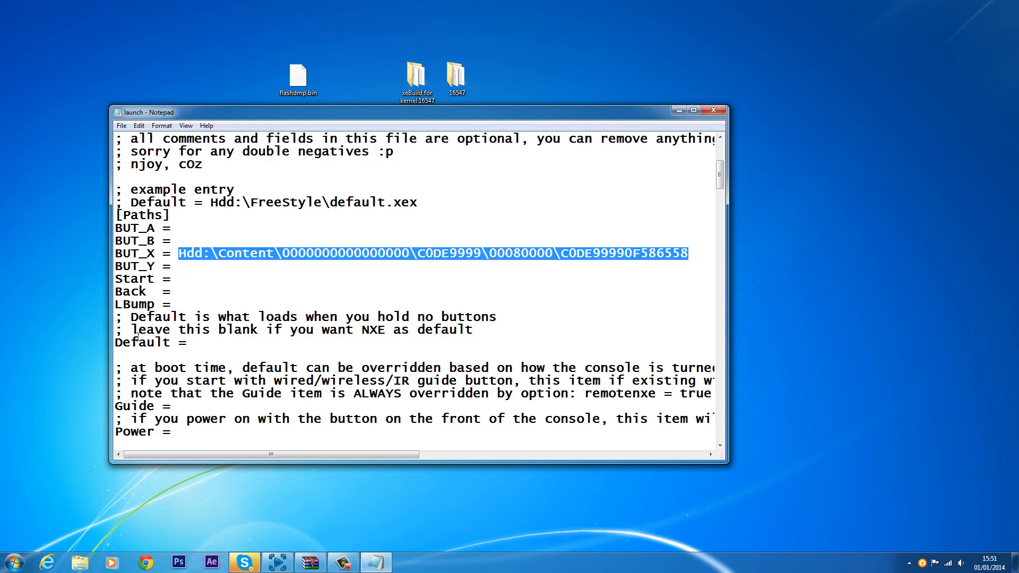
{"action": "left_click", "coordinate": [242, 346]}
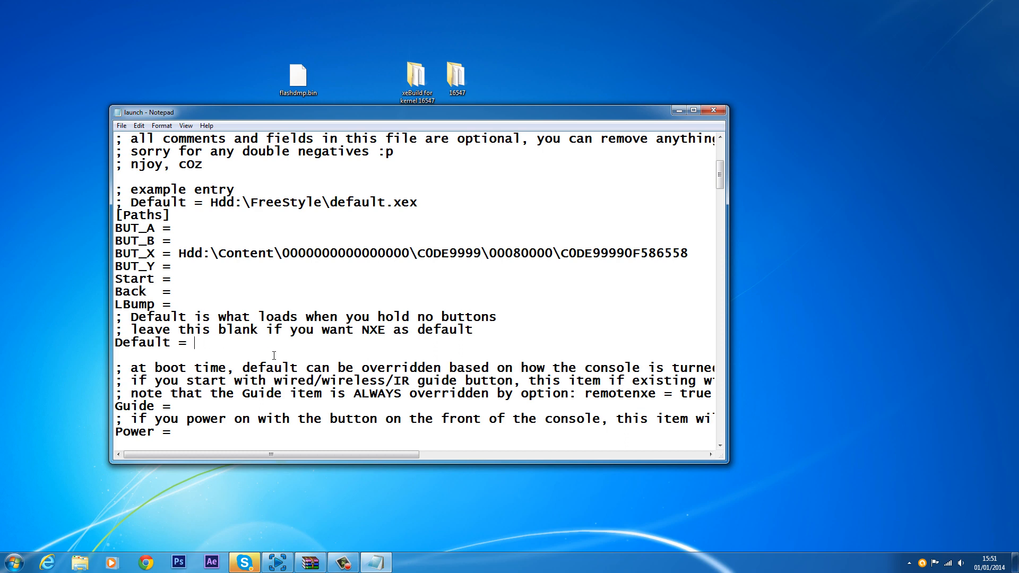
{"action": "type", "text": "H"}
{"action": "type", "text": "dd"}
{"action": "type", "text": ":"}
{"action": "type", "text": "\\"}
{"action": "type", "text": "FSD"}
{"action": "type", "text": "\\"}
{"action": "type", "text": "def"}
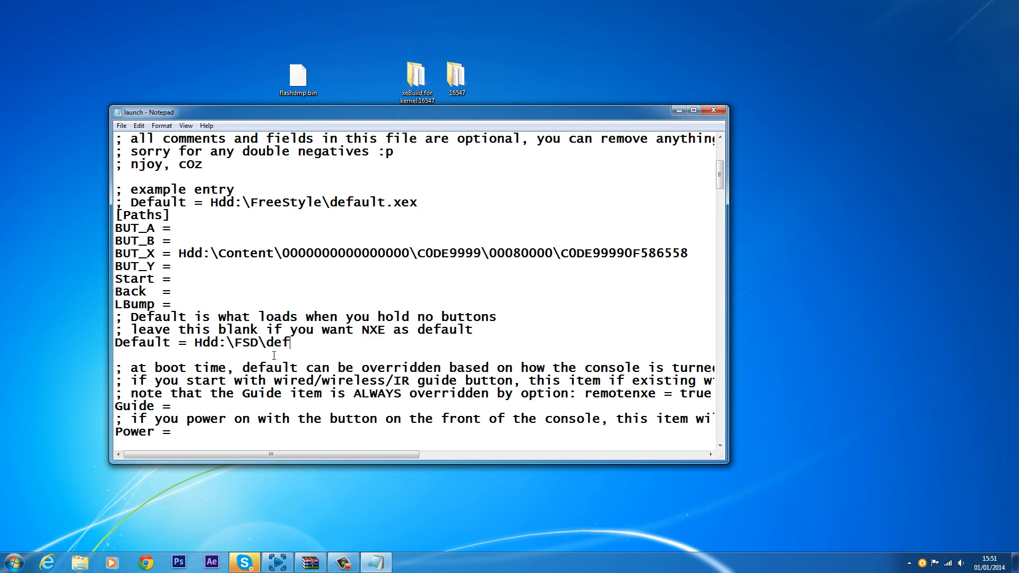
{"action": "type", "text": "ault.xex"}
{"action": "left_click_drag", "start_coordinate": [718, 177], "coordinate": [732, 211]}
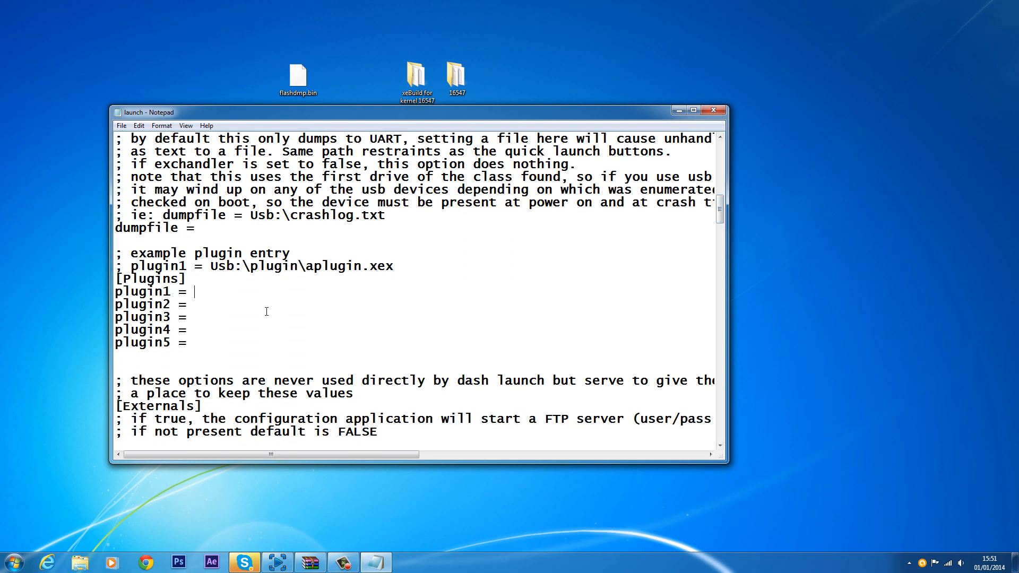
Step: Set plugin1 in the Plugins section of launch.ini to Hdd:\XBDM.xex
{"action": "type", "text": "Hdd:\\XBDM.xex"}
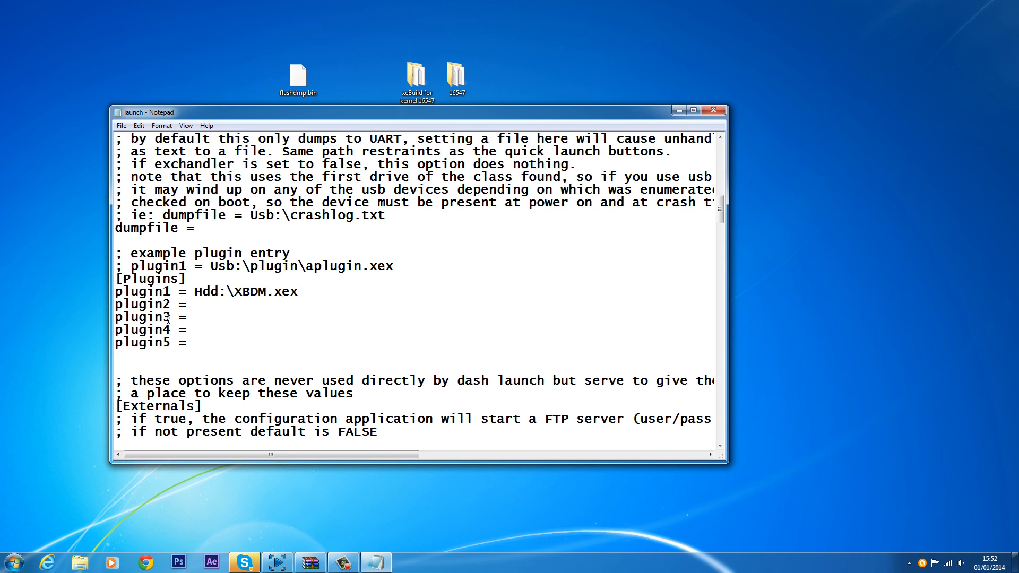
{"action": "left_click_drag", "start_coordinate": [192, 293], "coordinate": [317, 292]}
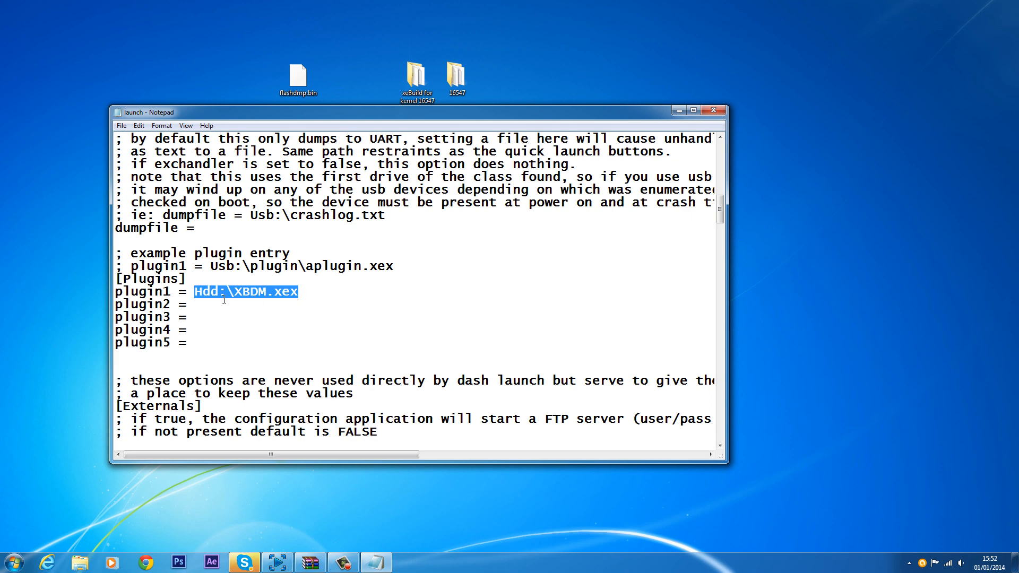
{"action": "left_click", "coordinate": [247, 294]}
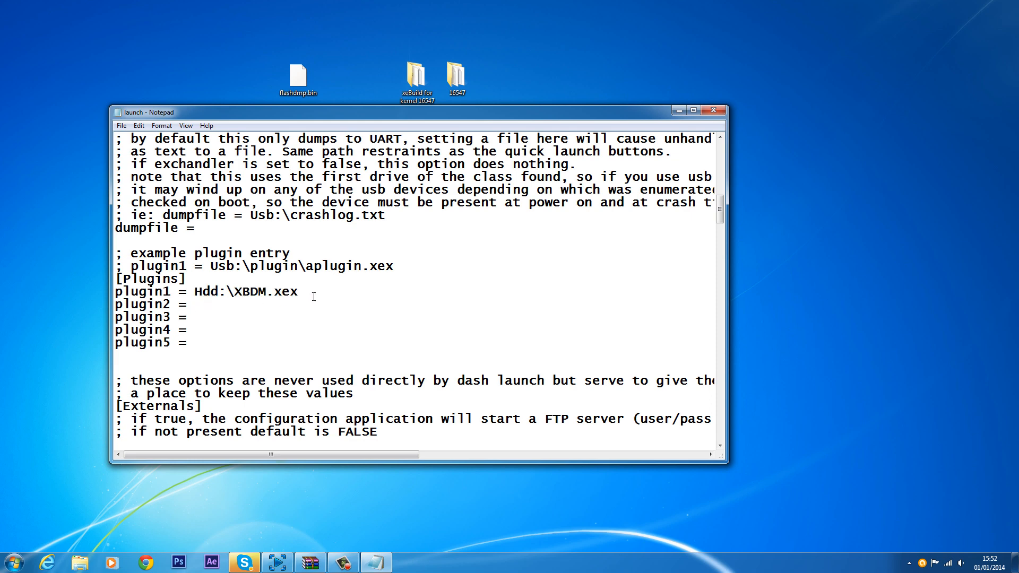
Step: Set plugin2 in the Plugins section to Hdd:\RPC.xex
{"action": "type", "text": "Hdd:\\RPC.xex"}
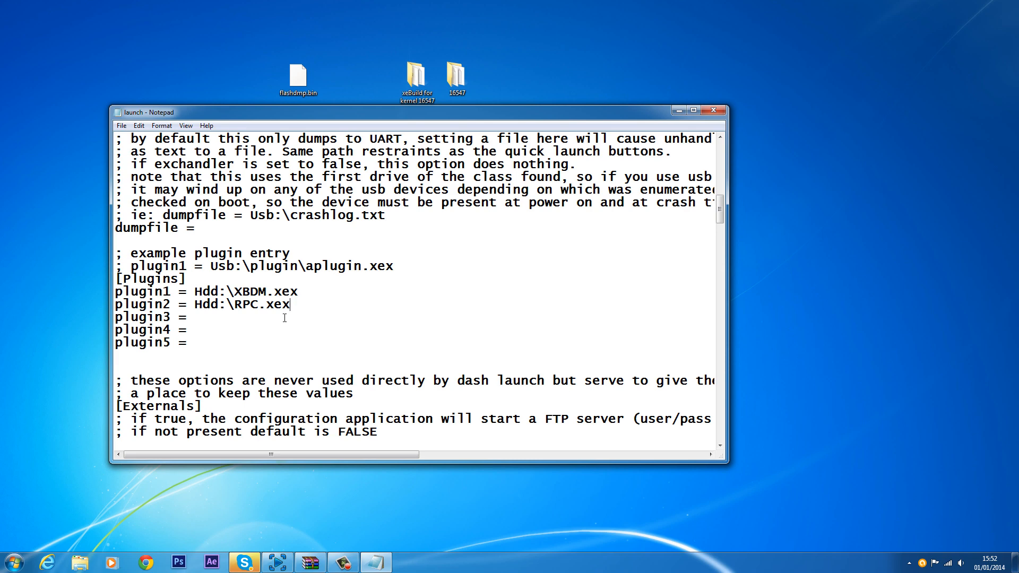
{"action": "left_click_drag", "start_coordinate": [296, 306], "coordinate": [194, 292]}
{"action": "left_click", "coordinate": [297, 318]}
{"action": "left_click_drag", "start_coordinate": [292, 307], "coordinate": [199, 293]}
{"action": "left_click", "coordinate": [224, 319]}
Step: Set ftpserv in the Externals section of launch.ini to true
{"action": "left_click_drag", "start_coordinate": [383, 110], "coordinate": [448, 85]}
{"action": "left_click_drag", "start_coordinate": [243, 85], "coordinate": [200, 53]}
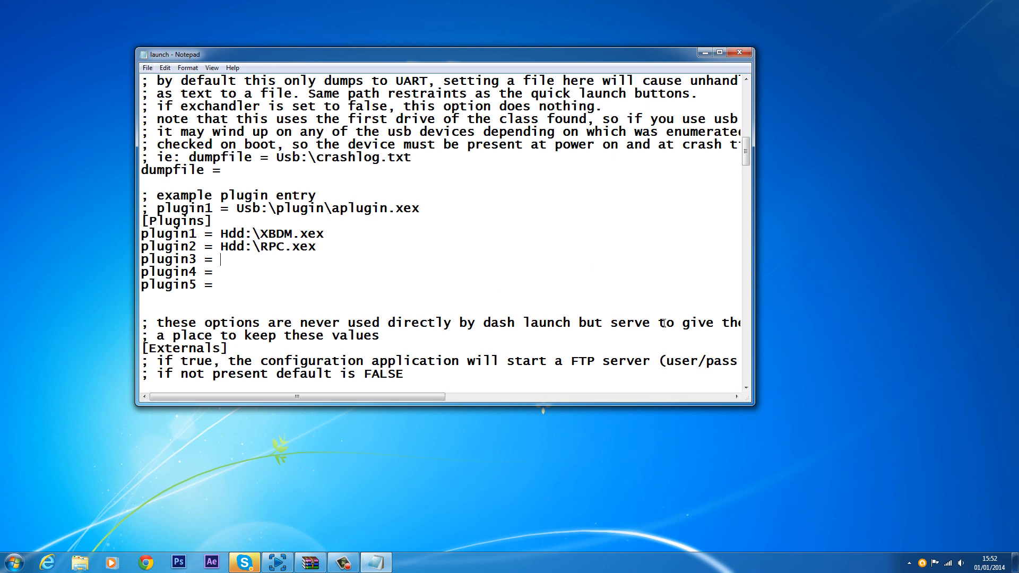
{"action": "left_click_drag", "start_coordinate": [749, 157], "coordinate": [758, 173]}
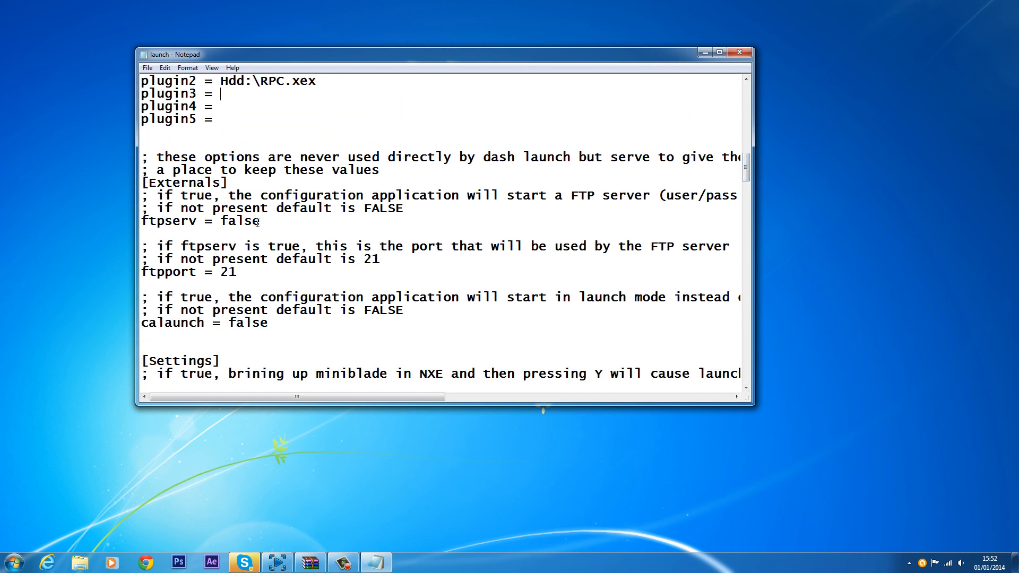
{"action": "left_click_drag", "start_coordinate": [259, 223], "coordinate": [222, 221]}
{"action": "key", "text": "BackSpace"}
{"action": "type", "text": "true"}
Step: Scroll through the remaining Settings options of launch.ini to review them
{"action": "scroll", "coordinate": [555, 228], "scroll_direction": "down", "scroll_amount": 1}
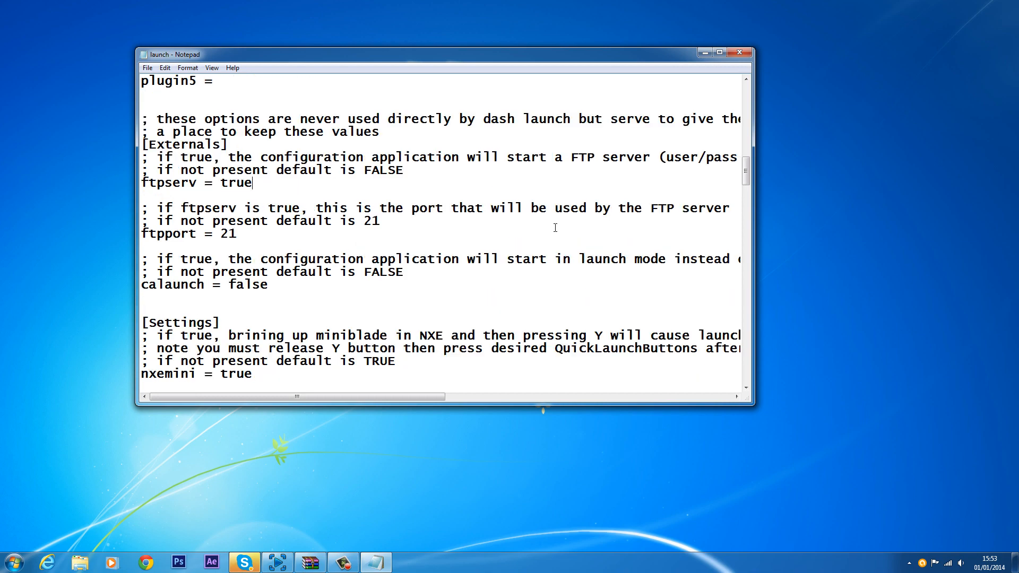
{"action": "scroll", "coordinate": [555, 228], "scroll_direction": "down", "scroll_amount": 1}
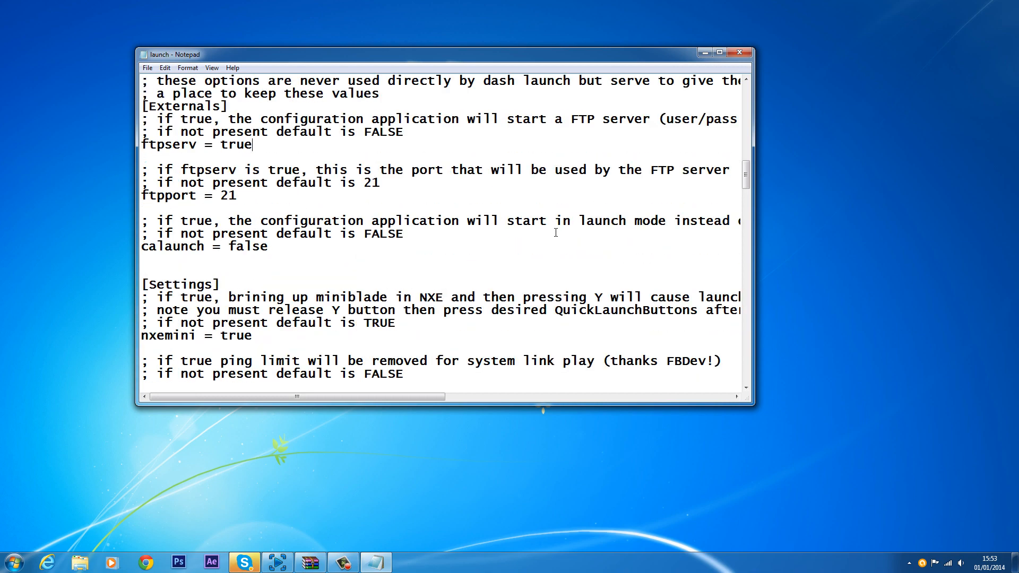
{"action": "scroll", "coordinate": [555, 229], "scroll_direction": "down", "scroll_amount": 3}
{"action": "scroll", "coordinate": [556, 233], "scroll_direction": "down", "scroll_amount": 2}
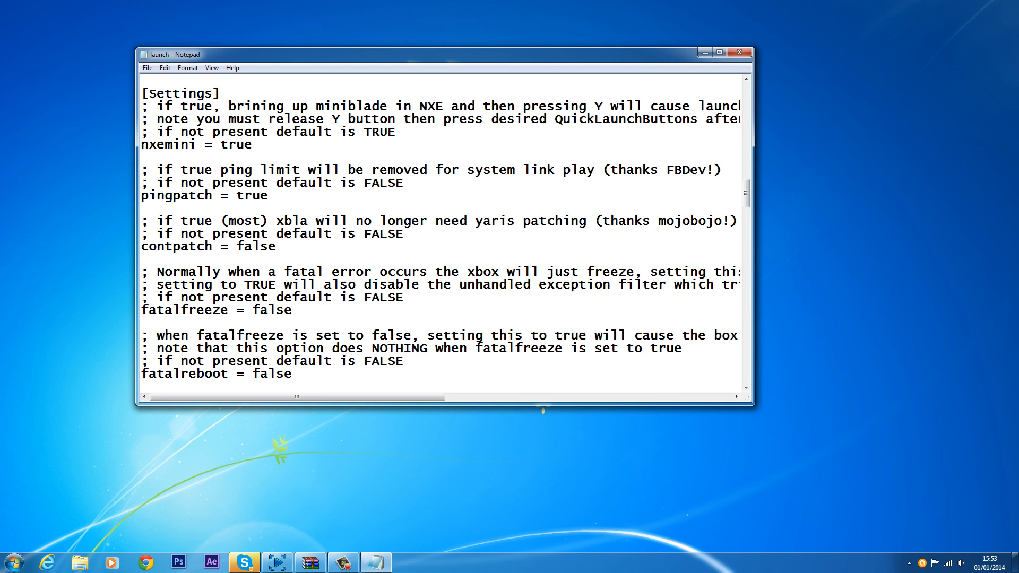
{"action": "scroll", "coordinate": [256, 280], "scroll_direction": "down", "scroll_amount": 1}
{"action": "scroll", "coordinate": [215, 278], "scroll_direction": "down", "scroll_amount": 4}
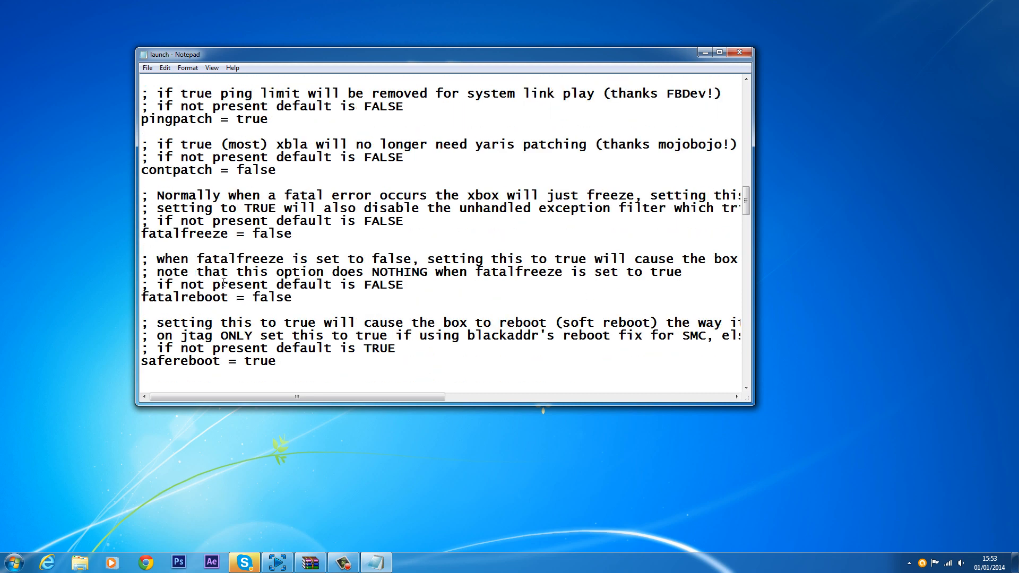
{"action": "scroll", "coordinate": [237, 292], "scroll_direction": "down", "scroll_amount": 5}
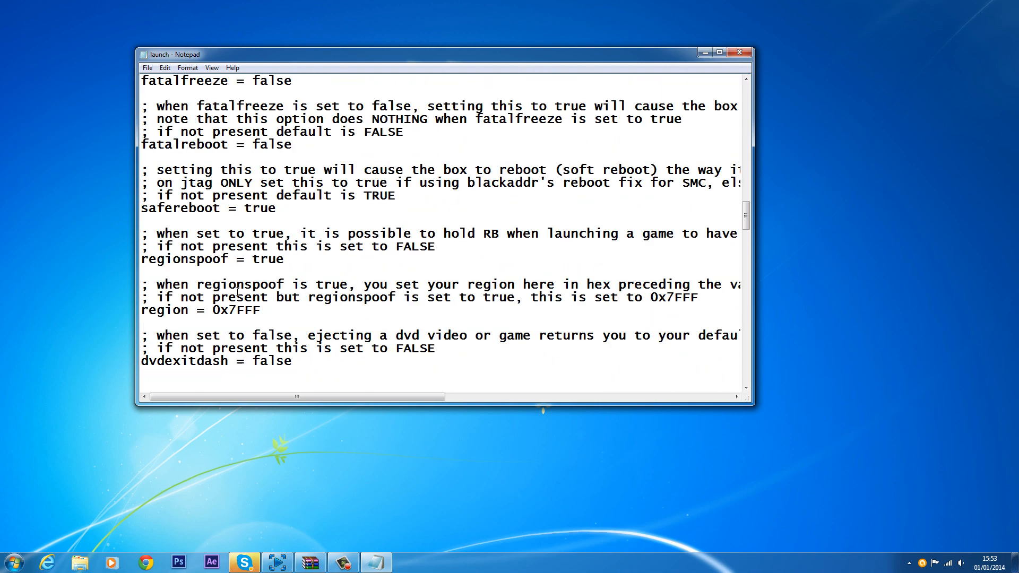
{"action": "scroll", "coordinate": [238, 292], "scroll_direction": "down", "scroll_amount": 6}
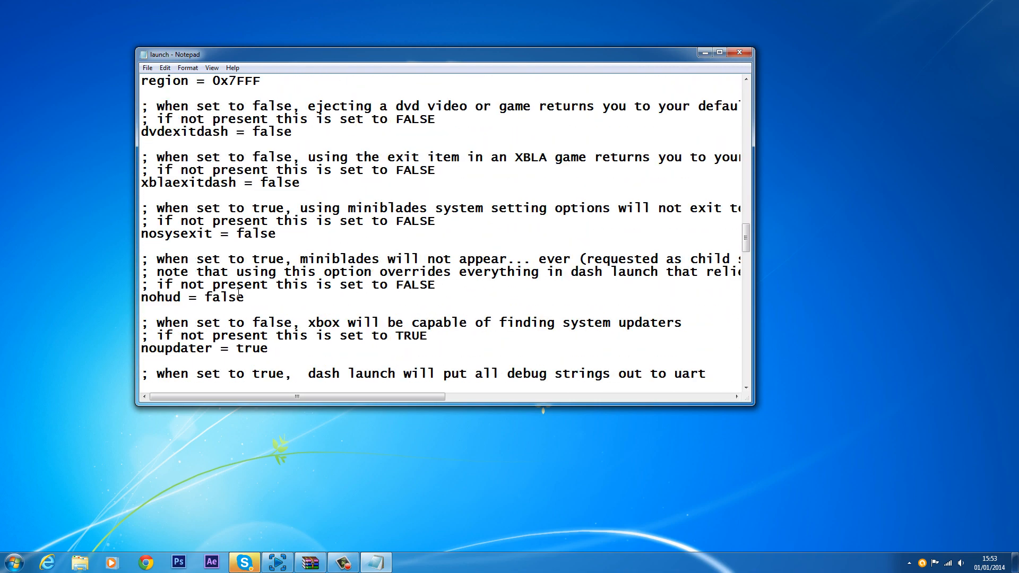
{"action": "scroll", "coordinate": [238, 293], "scroll_direction": "down", "scroll_amount": 5}
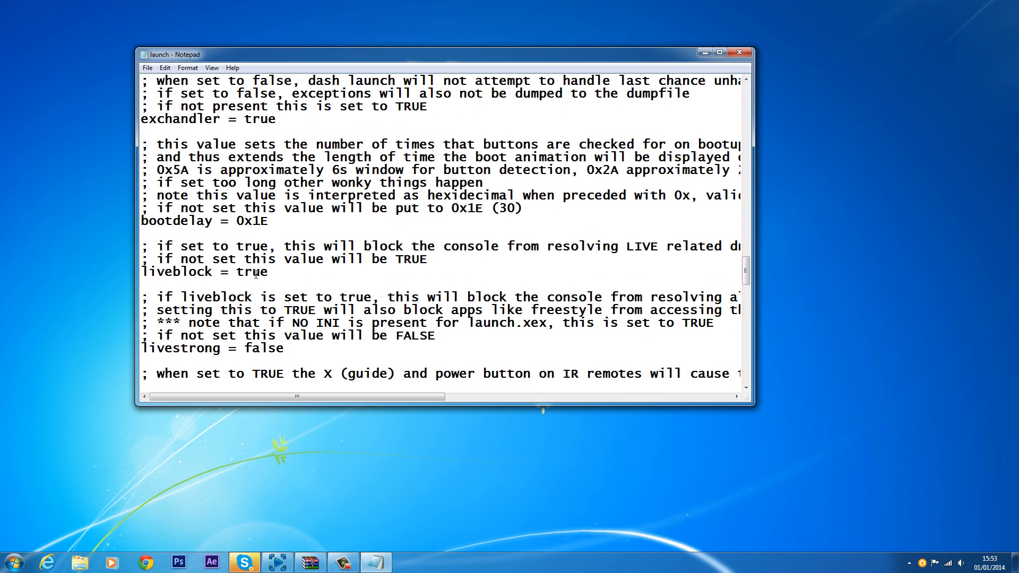
Step: Save launch.ini and close Notepad
{"action": "left_click", "coordinate": [147, 68]}
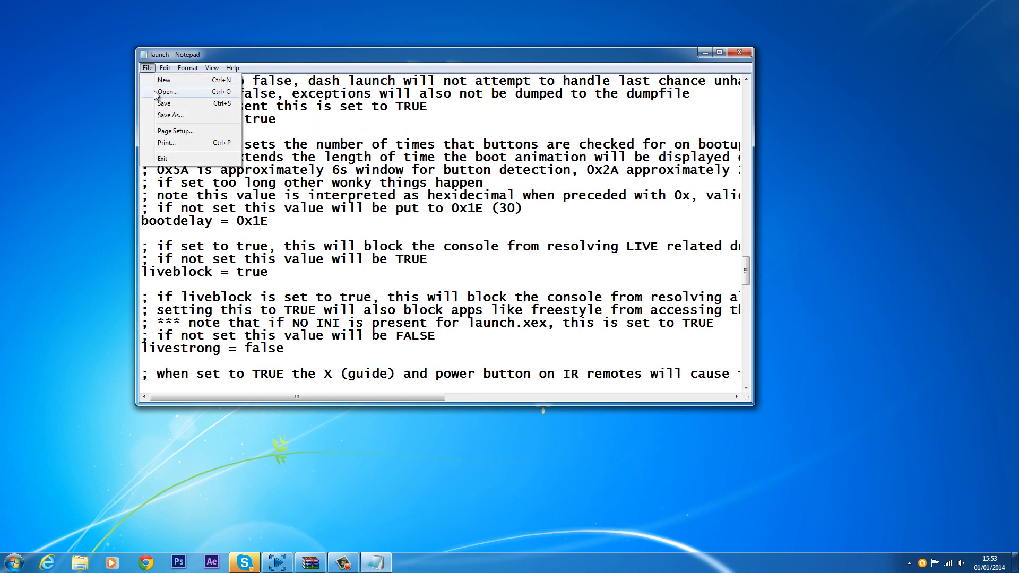
{"action": "left_click", "coordinate": [207, 104]}
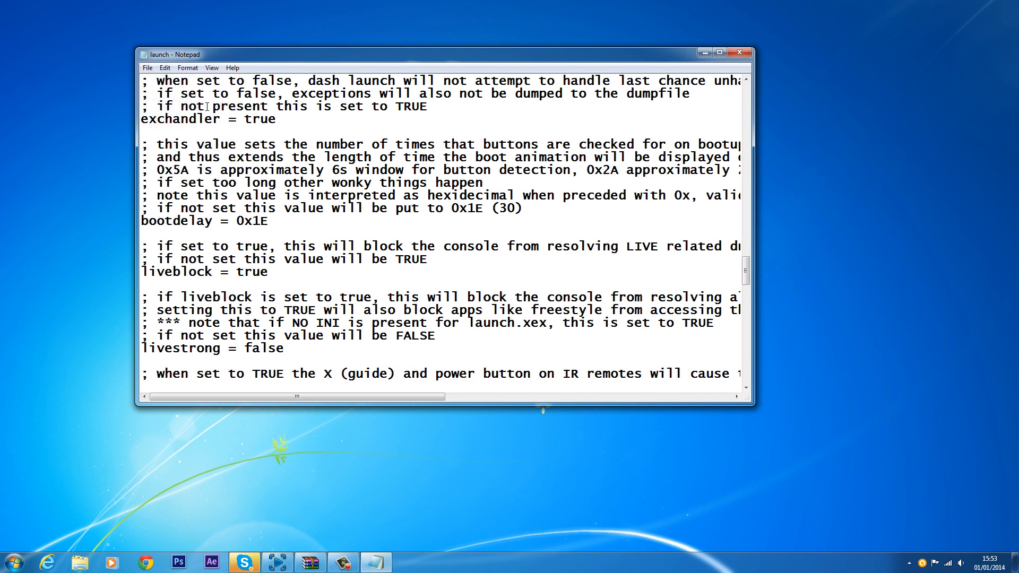
{"action": "left_click", "coordinate": [743, 51]}
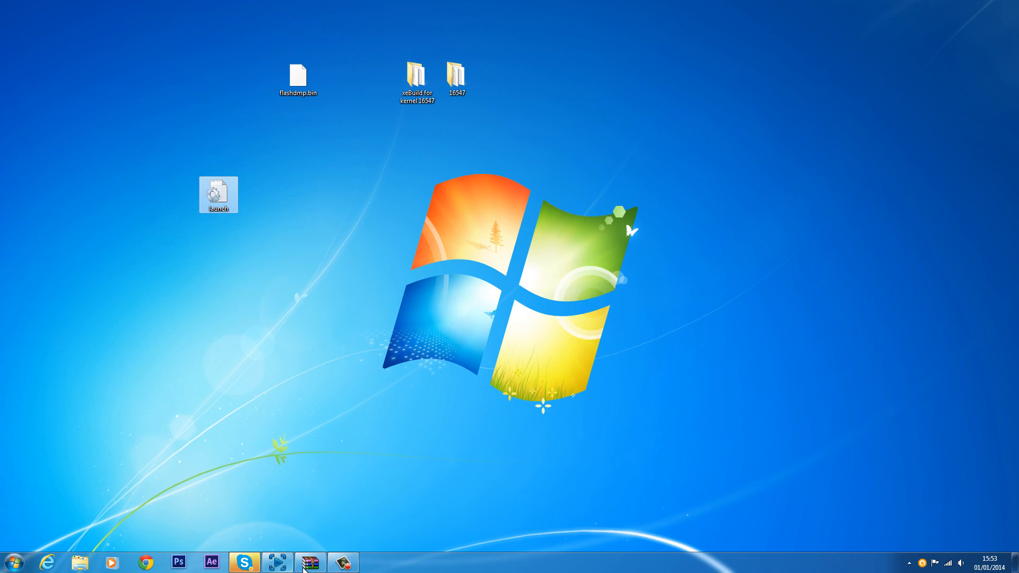
Step: Copy the launch file from the desktop onto the NEW VOLUME (G:) USB drive, then close the window
{"action": "left_click", "coordinate": [16, 563]}
{"action": "left_click", "coordinate": [175, 322]}
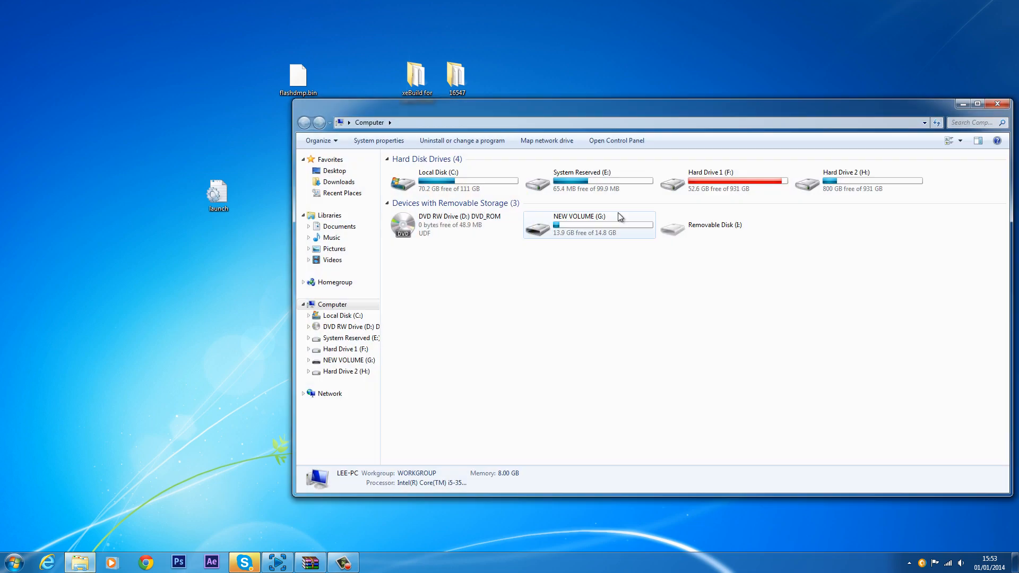
{"action": "double_click", "coordinate": [616, 226]}
{"action": "left_click_drag", "start_coordinate": [208, 195], "coordinate": [567, 273]}
{"action": "left_click_drag", "start_coordinate": [568, 106], "coordinate": [298, 116]}
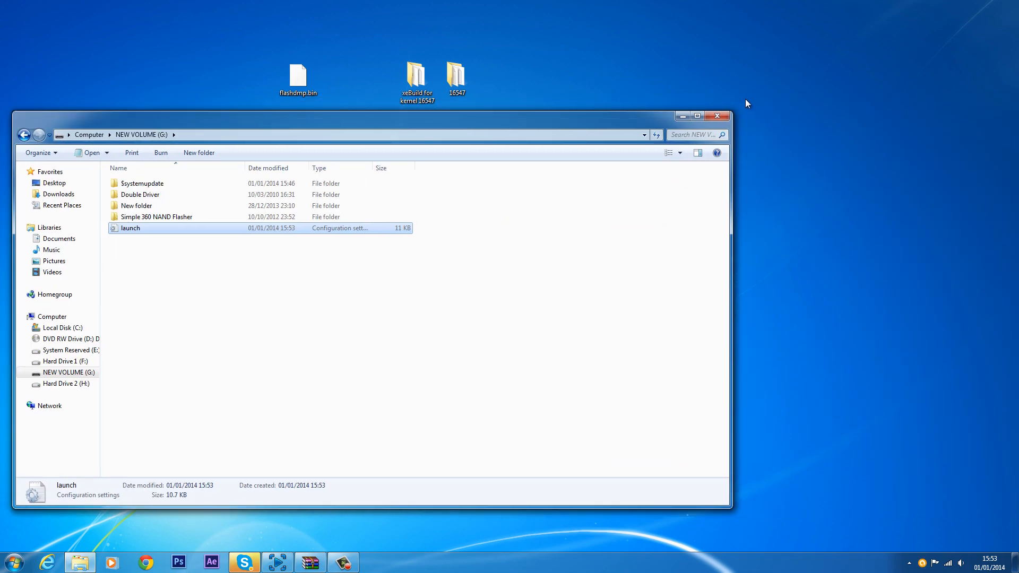
{"action": "left_click", "coordinate": [726, 115]}
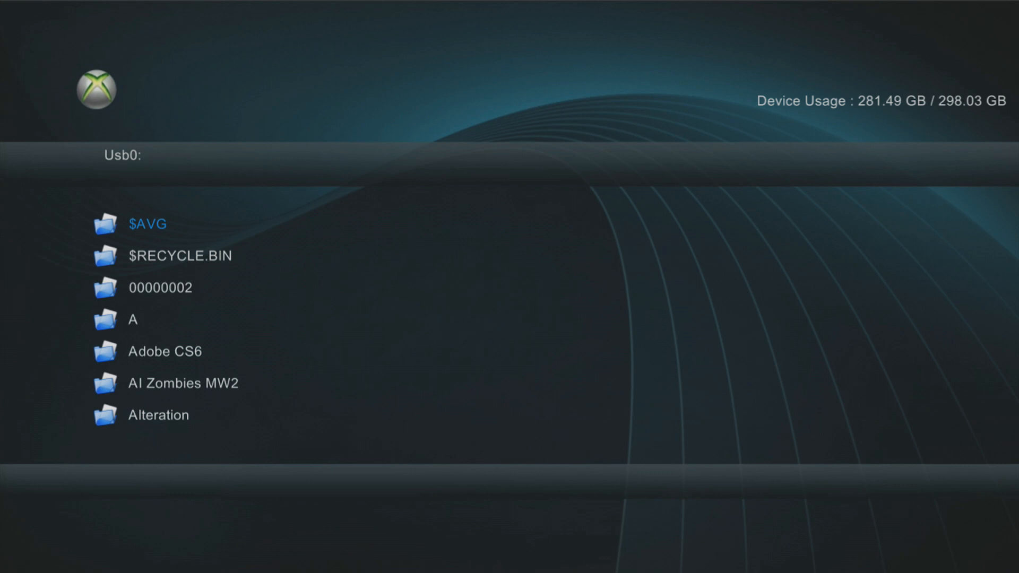
Step: In the console's file manager, open the Usb1 drive and copy launch.ini
{"action": "key", "text": "x"}
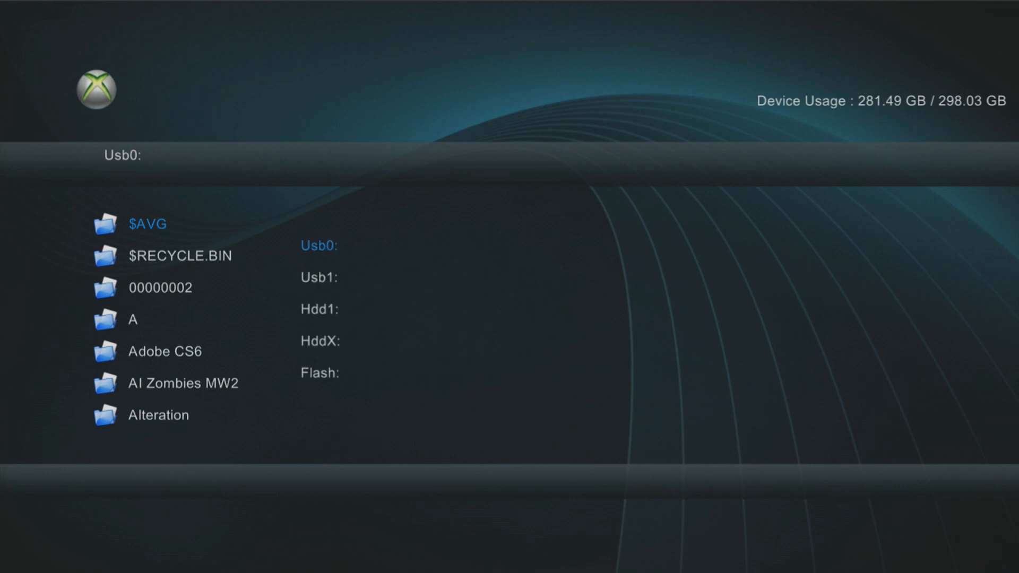
{"action": "key", "text": "Down"}
{"action": "key", "text": "Return"}
{"action": "key", "text": "Down"}
{"action": "key", "text": "Down"}
{"action": "key", "text": "Down"}
{"action": "key", "text": "Down"}
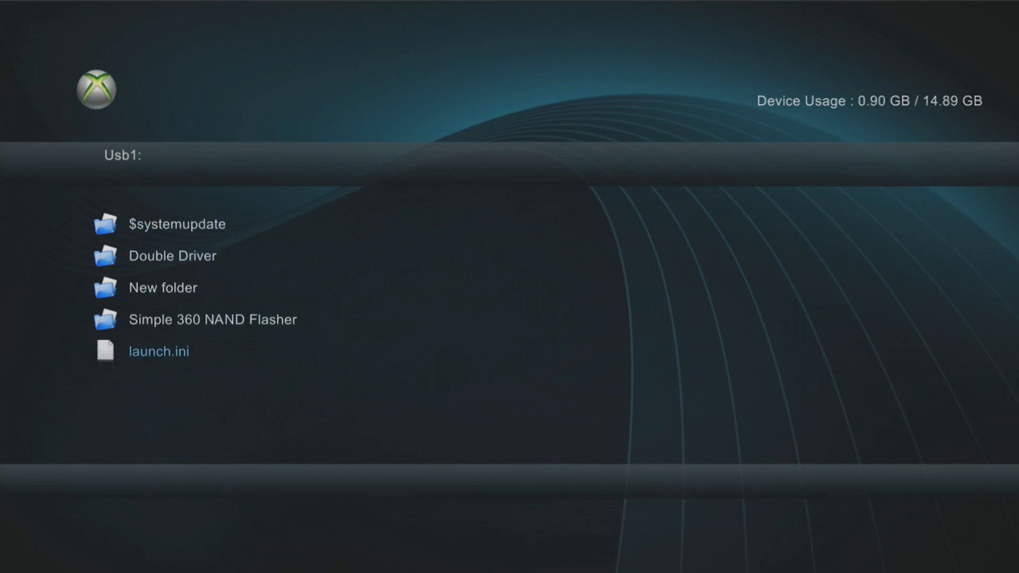
{"action": "key", "text": "y"}
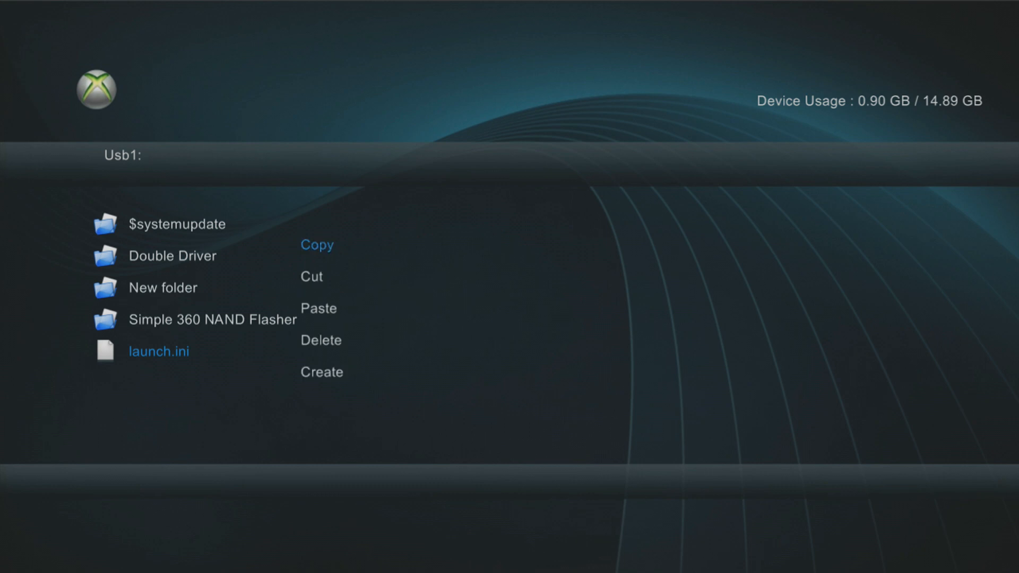
{"action": "key", "text": "Return"}
Step: Paste launch.ini into the root of the Hdd1 drive
{"action": "key", "text": "x"}
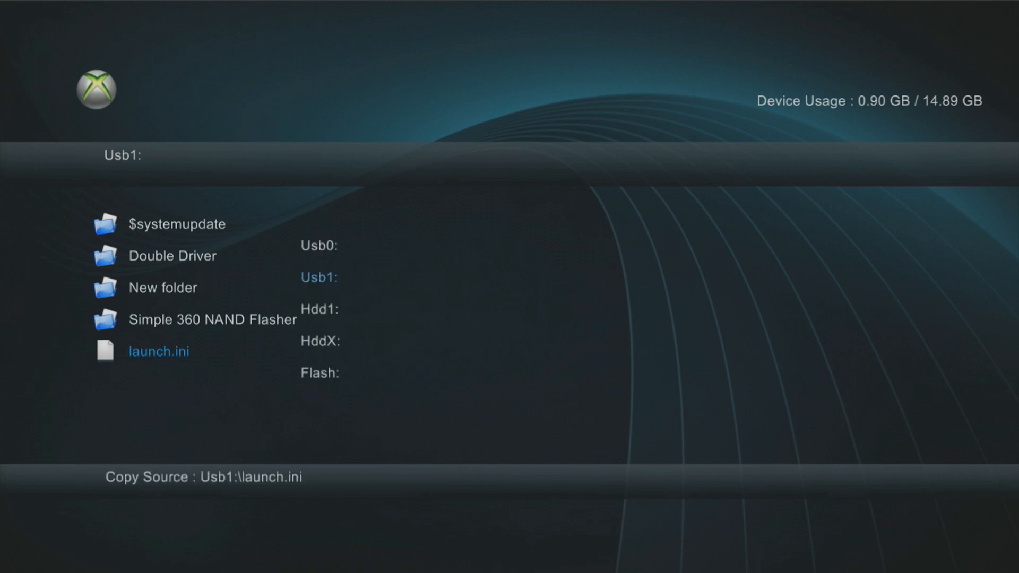
{"action": "key", "text": "Down"}
{"action": "key", "text": "Return"}
{"action": "key", "text": "y"}
{"action": "key", "text": "Down"}
{"action": "key", "text": "Down"}
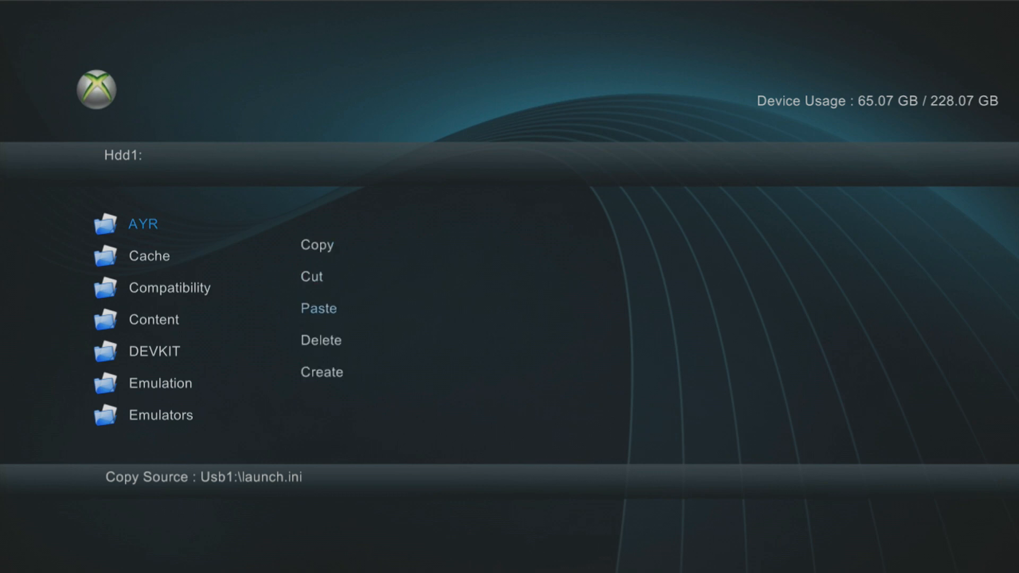
{"action": "key", "text": "Return"}
{"action": "key", "text": "Page_Down"}
{"action": "key", "text": "Page_Down"}
{"action": "key", "text": "Page_Down"}
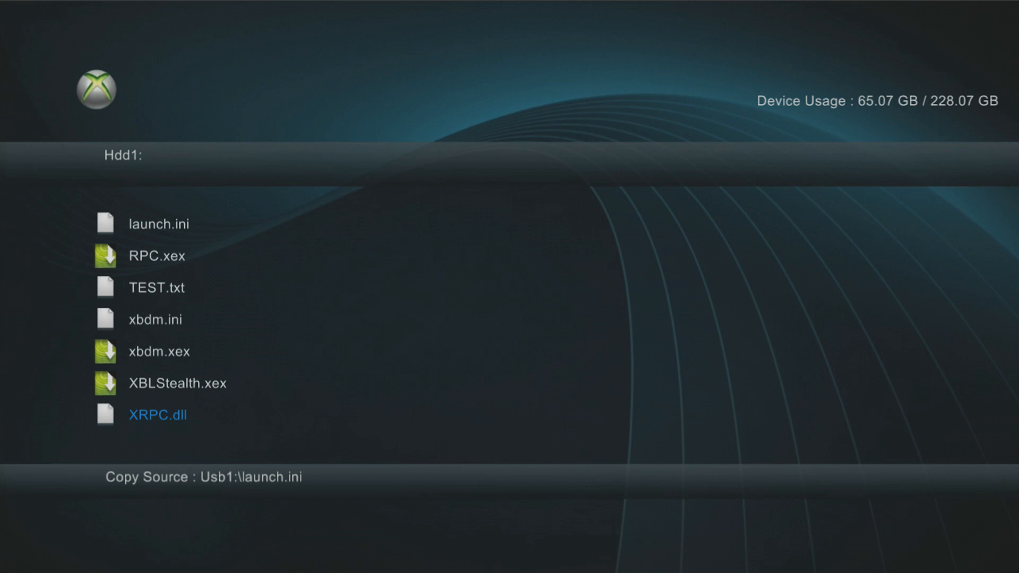
{"action": "key", "text": "Up"}
{"action": "key", "text": "Up"}
{"action": "key", "text": "Up"}
{"action": "key", "text": "Up"}
{"action": "key", "text": "Up"}
{"action": "key", "text": "Up"}
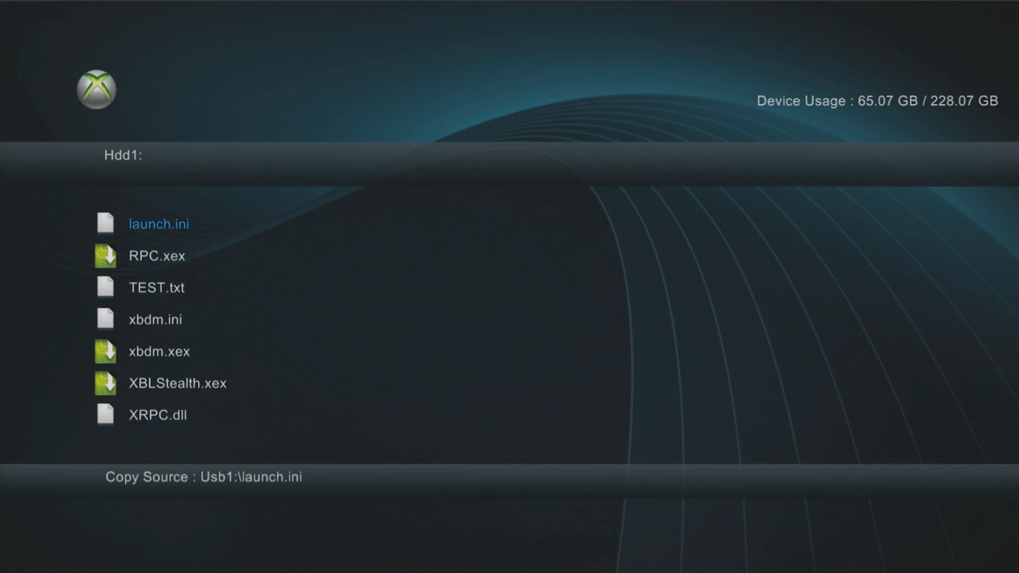
Step: Turn off the console from the guide menu
{"action": "key", "text": "super"}
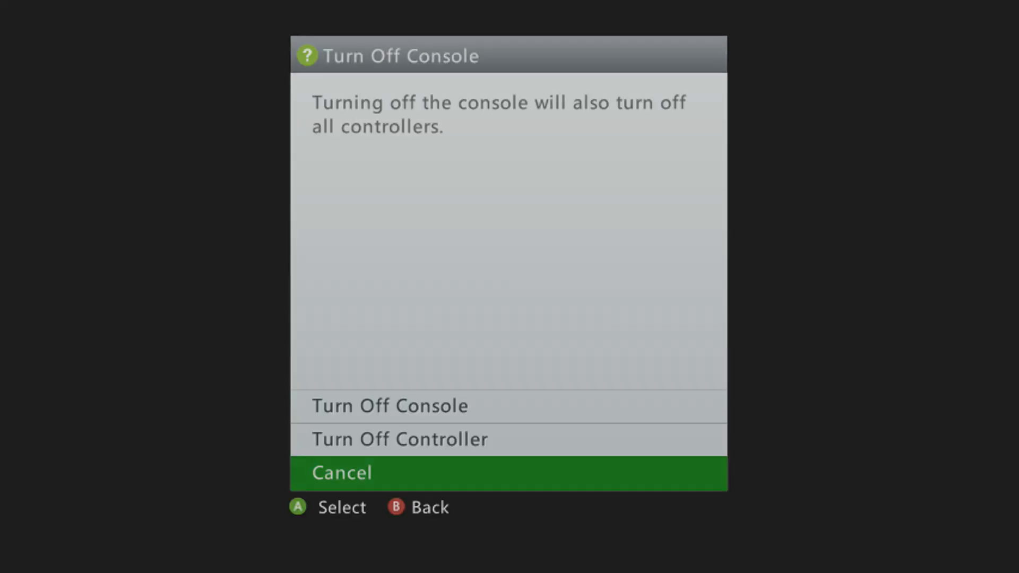
{"action": "key", "text": "Up"}
{"action": "key", "text": "Up"}
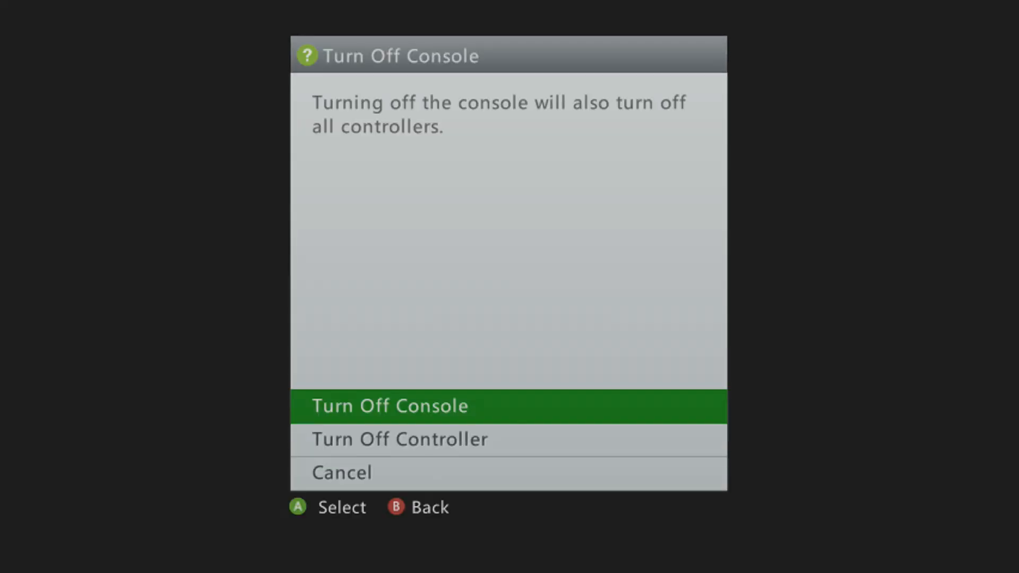
{"action": "key", "text": "Return"}
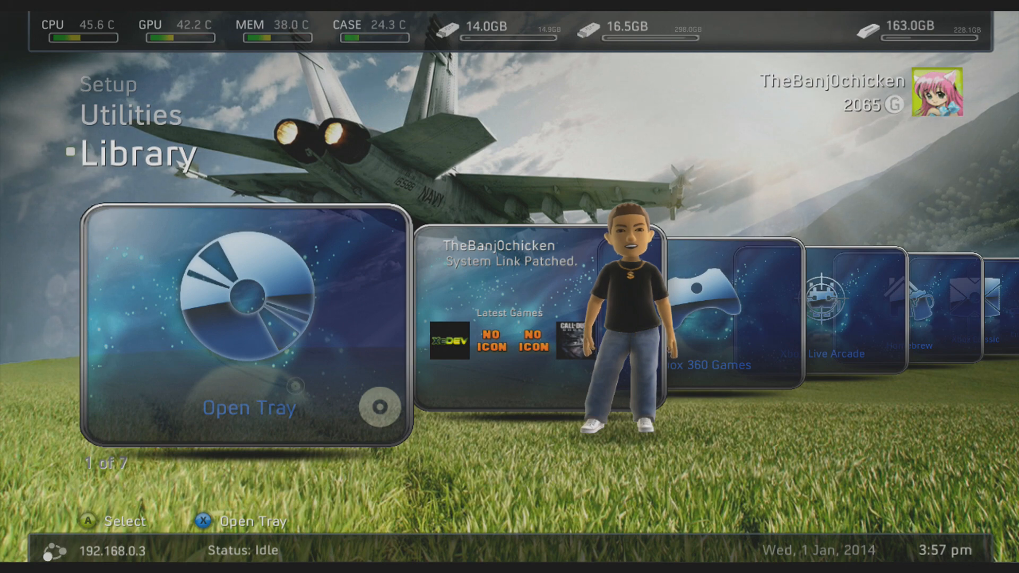
Step: Browse the FSD dashboard's Library, Utilities and Setup sections after reboot
{"action": "key", "text": "Right"}
{"action": "key", "text": "Left"}
{"action": "key", "text": "Up"}
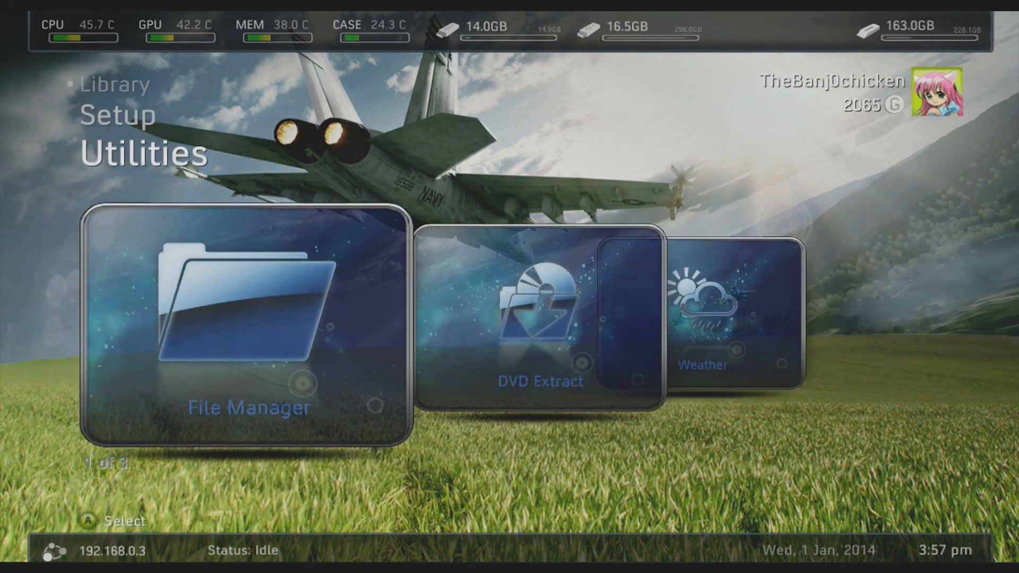
{"action": "key", "text": "Up"}
{"action": "key", "text": "Up"}
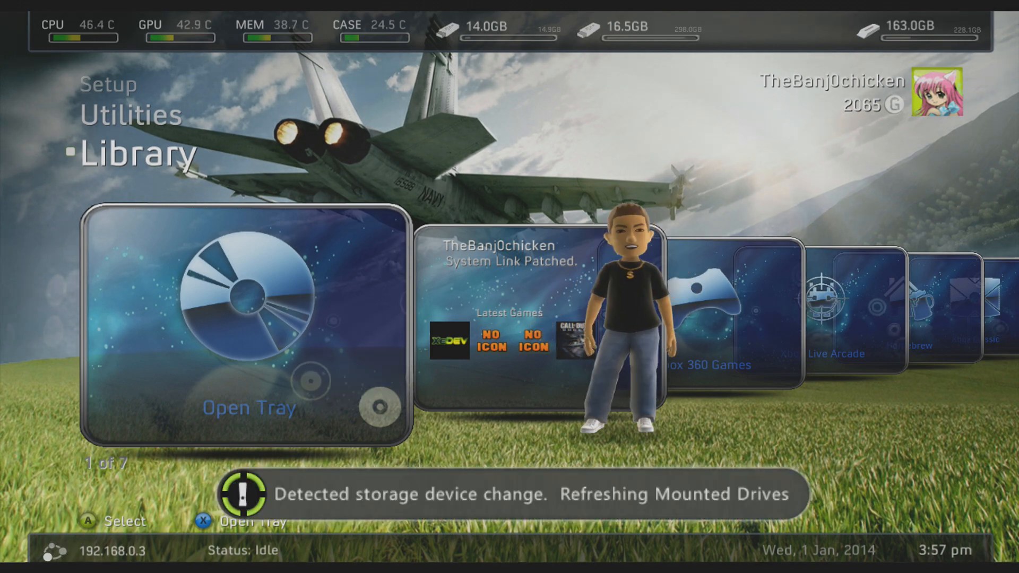
{"action": "key", "text": "Right"}
{"action": "key", "text": "Right"}
{"action": "key", "text": "Right"}
{"action": "key", "text": "Right"}
{"action": "key", "text": "Right"}
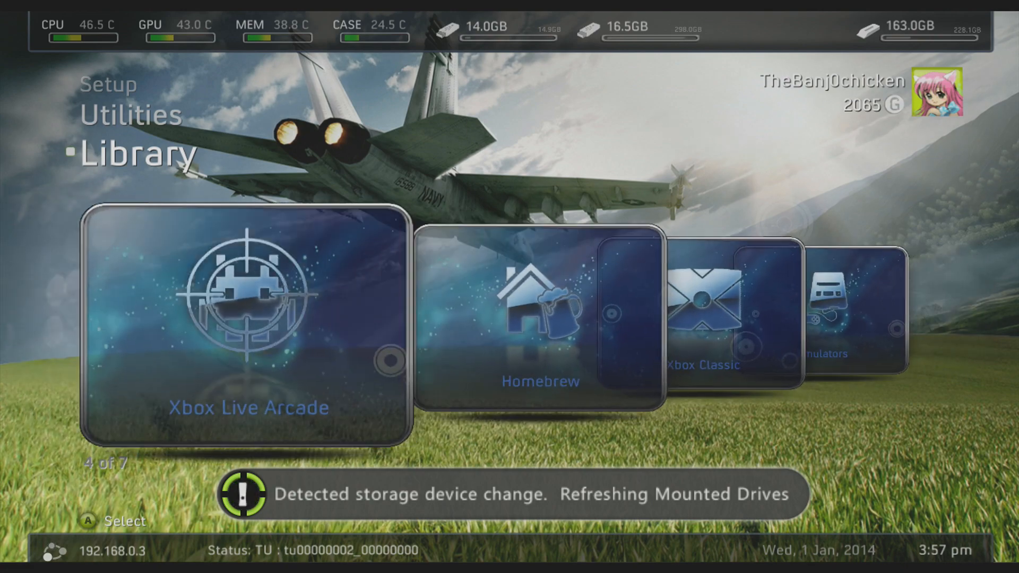
{"action": "key", "text": "Right"}
{"action": "key", "text": "Left"}
{"action": "key", "text": "Left"}
{"action": "key", "text": "Left"}
{"action": "key", "text": "Left"}
{"action": "key", "text": "Left"}
{"action": "key", "text": "Left"}
{"action": "key", "text": "Up"}
{"action": "key", "text": "Up"}
{"action": "key", "text": "Down"}
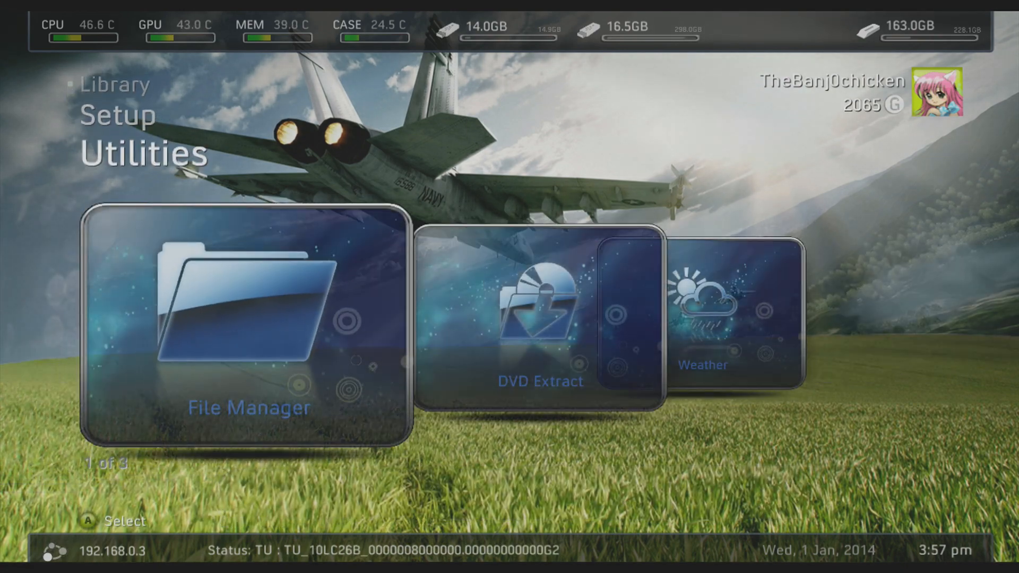
{"action": "key", "text": "Right"}
{"action": "key", "text": "Right"}
{"action": "key", "text": "Left"}
{"action": "key", "text": "Up"}
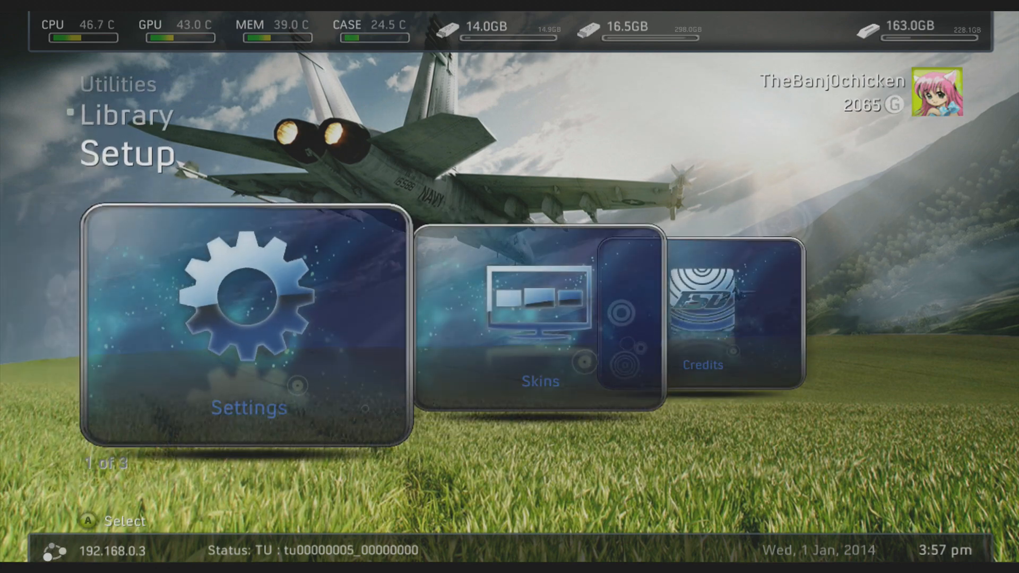
{"action": "key", "text": "Up"}
{"action": "key", "text": "Right"}
{"action": "key", "text": "Right"}
{"action": "key", "text": "Right"}
{"action": "key", "text": "Right"}
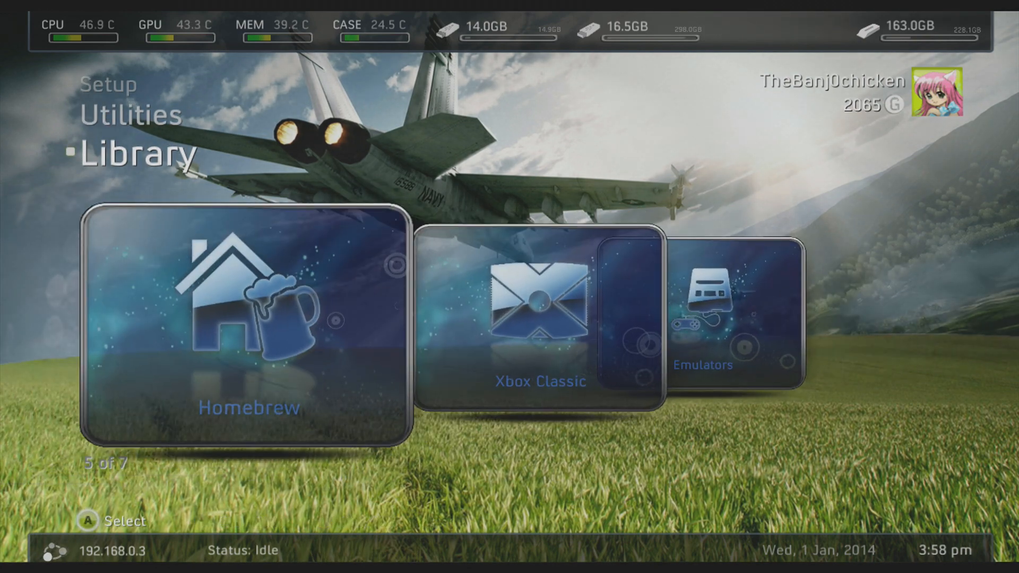
Step: Open the Homebrew collection and view the Simple 360 NAND Flasher details
{"action": "key", "text": "Return"}
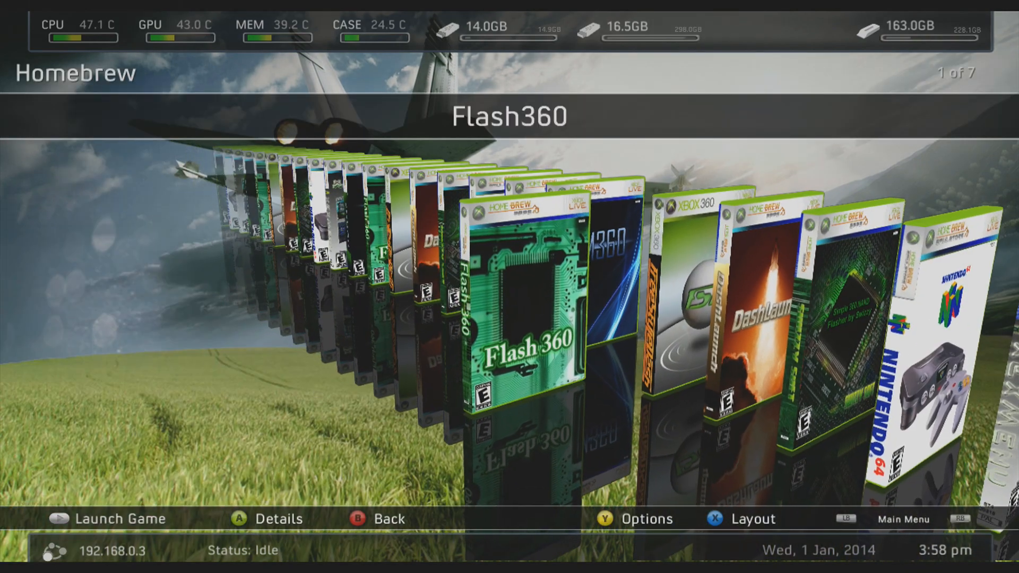
{"action": "key", "text": "Right"}
{"action": "key", "text": "Right"}
{"action": "key", "text": "Right"}
{"action": "key", "text": "Right"}
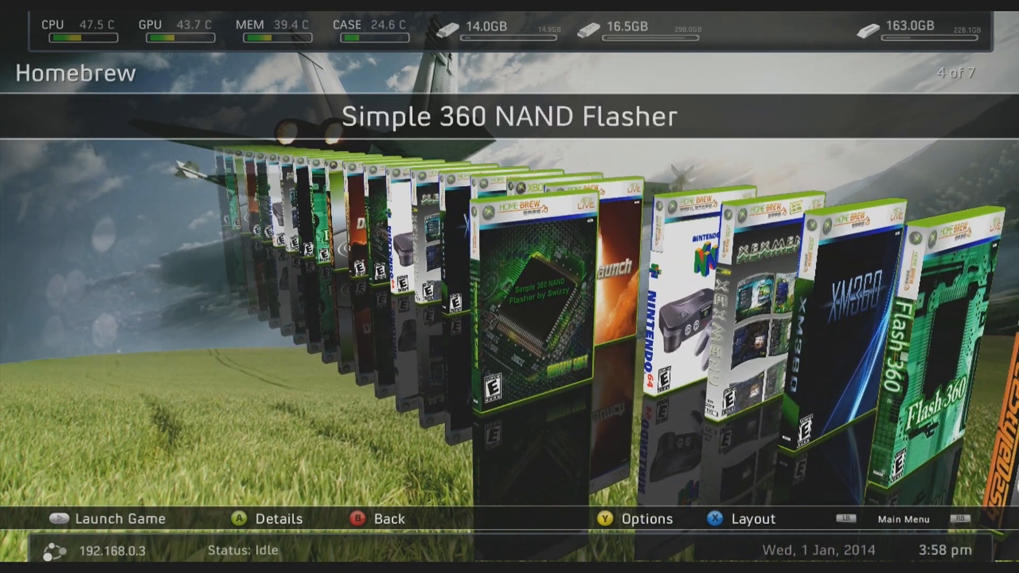
{"action": "key", "text": "Return"}
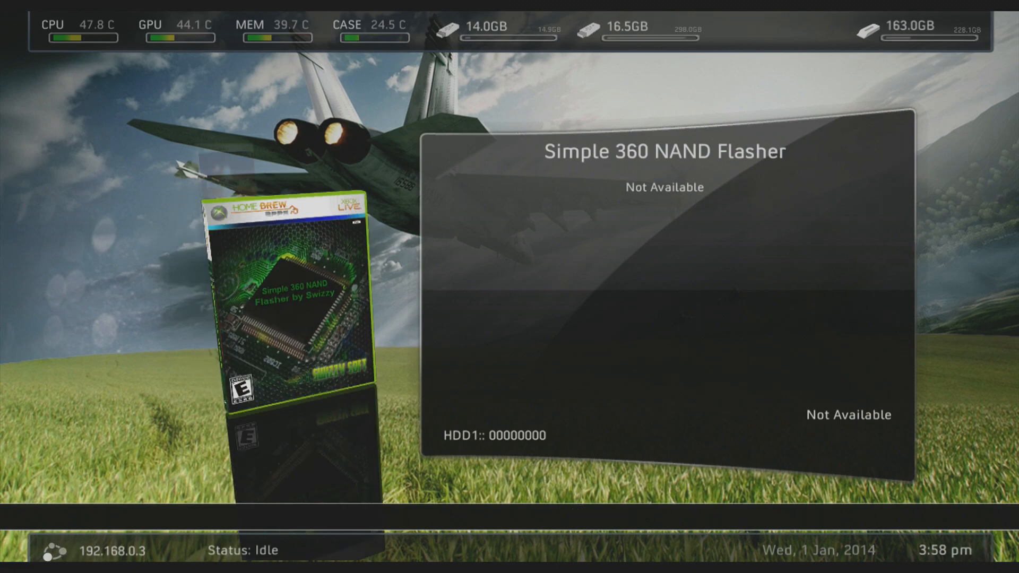
{"action": "key", "text": "Escape"}
{"action": "key", "text": "Escape"}
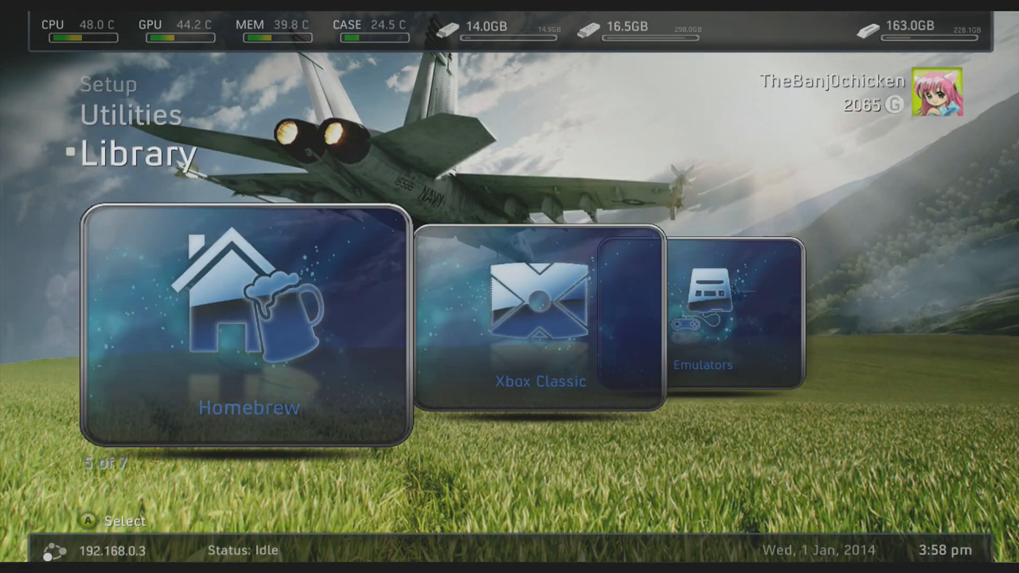
Step: Browse the Library tiles, reopen Homebrew and view the DashLaunch Installer details
{"action": "key", "text": "Left"}
{"action": "key", "text": "Left"}
{"action": "key", "text": "Left"}
{"action": "key", "text": "Left"}
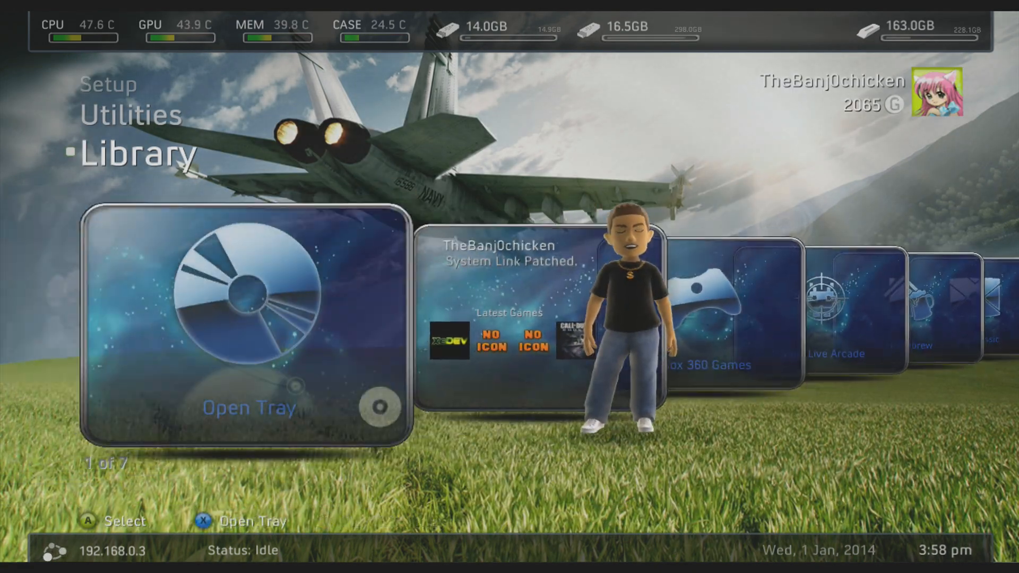
{"action": "key", "text": "Right"}
{"action": "key", "text": "Right"}
{"action": "key", "text": "Right"}
{"action": "key", "text": "Right"}
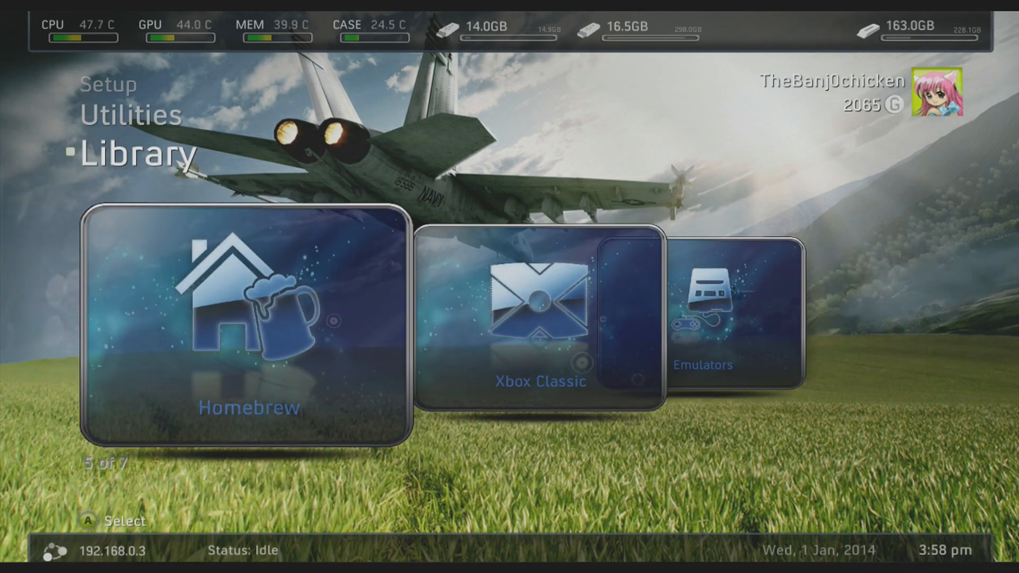
{"action": "key", "text": "Return"}
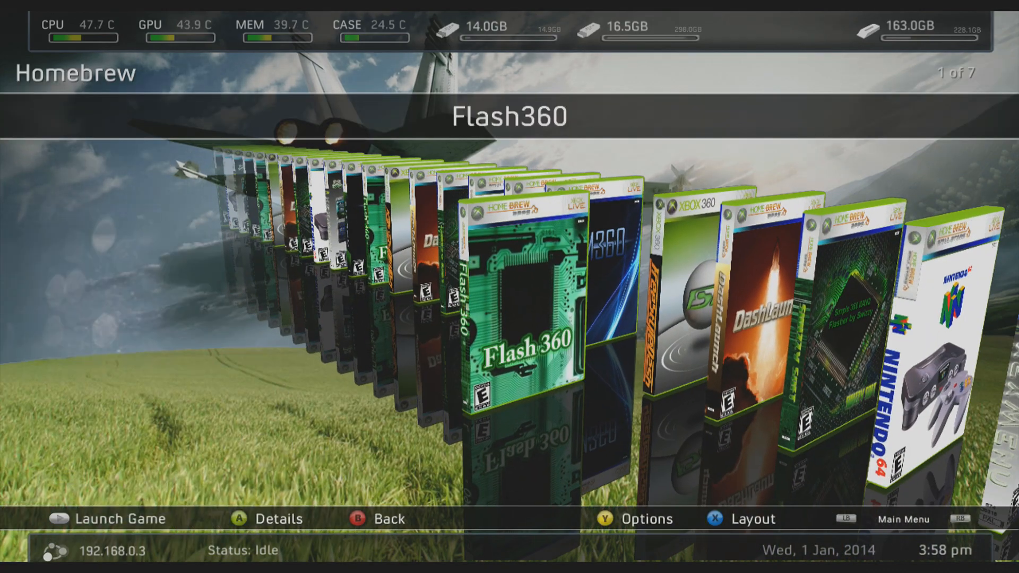
{"action": "key", "text": "Right"}
{"action": "key", "text": "Right"}
{"action": "key", "text": "Return"}
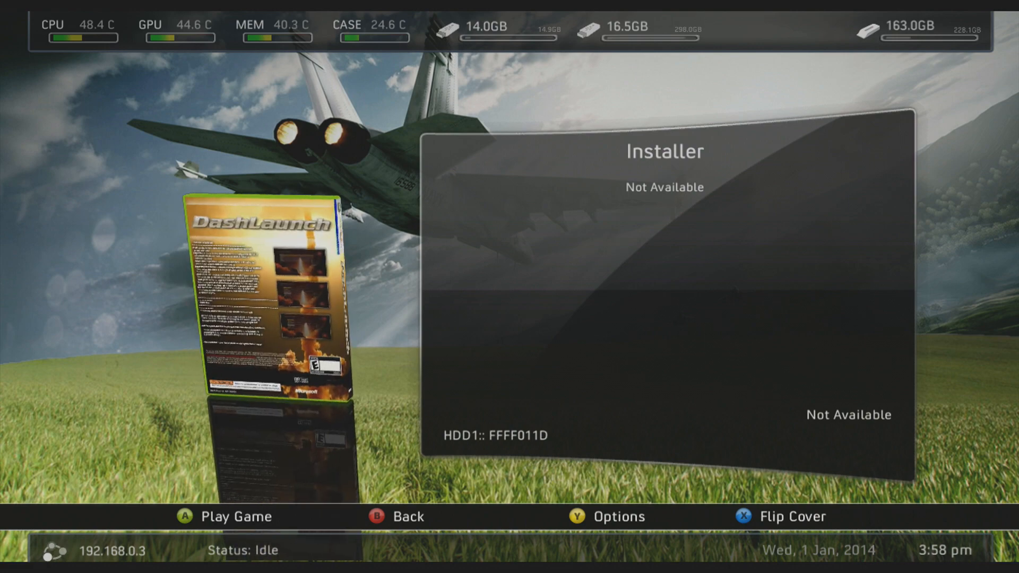
{"action": "key", "text": "Escape"}
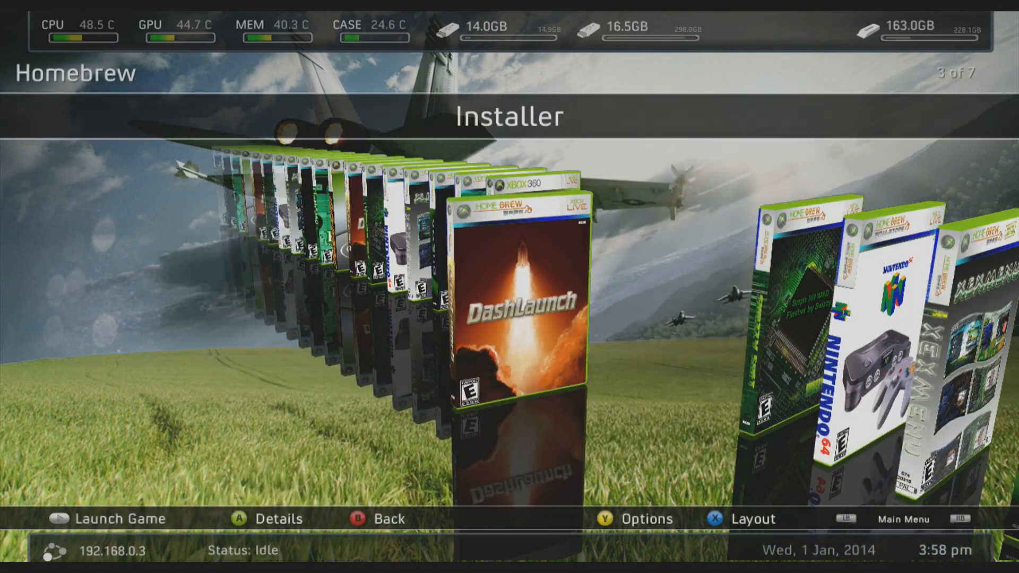
Step: Reopen the DashLaunch Installer details and flip its cover to examine both sides
{"action": "key", "text": "Escape"}
{"action": "key", "text": "Left"}
{"action": "key", "text": "Left"}
{"action": "key", "text": "Right"}
{"action": "key", "text": "Right"}
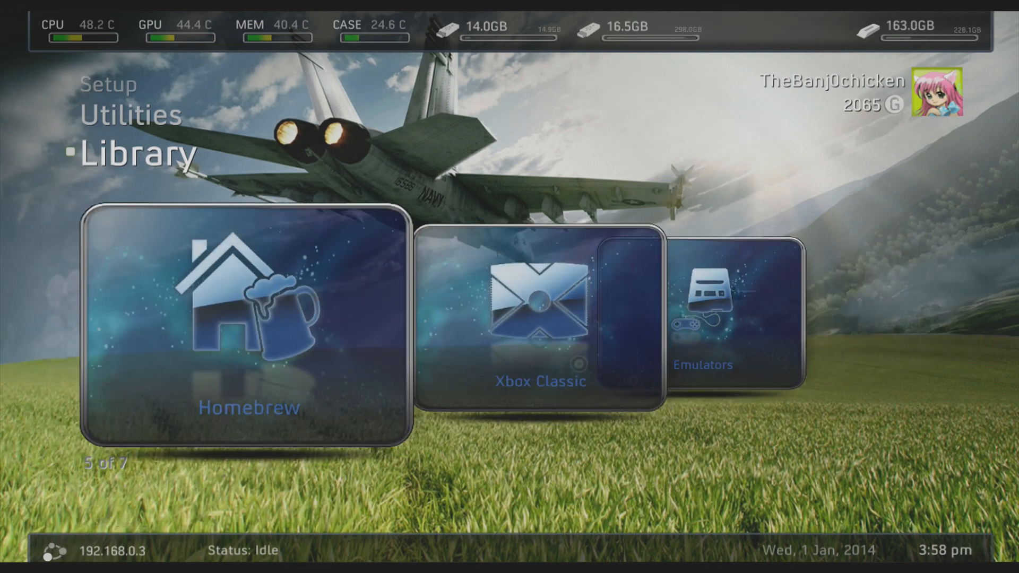
{"action": "key", "text": "Return"}
{"action": "key", "text": "Right"}
{"action": "key", "text": "Right"}
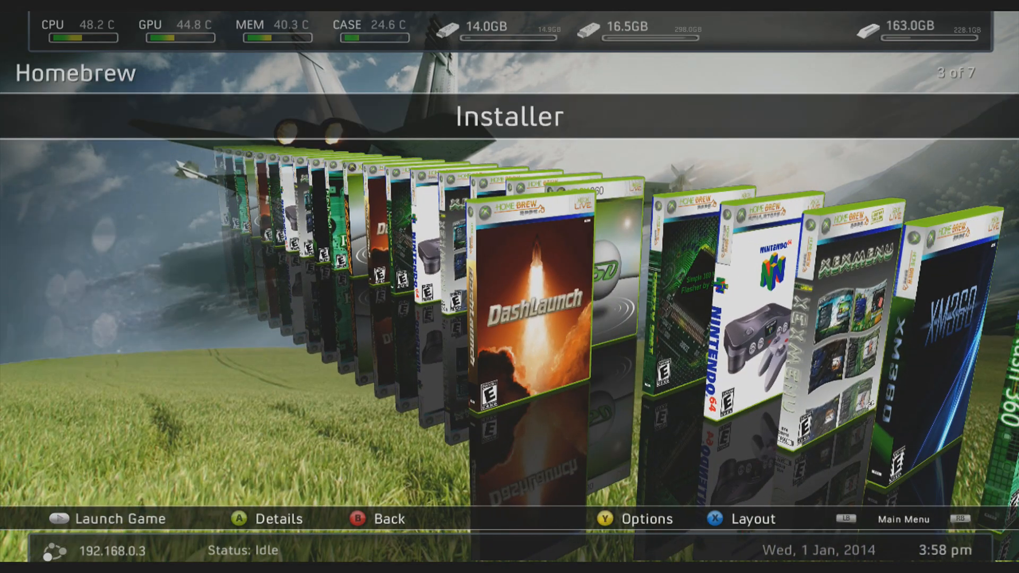
{"action": "key", "text": "Return"}
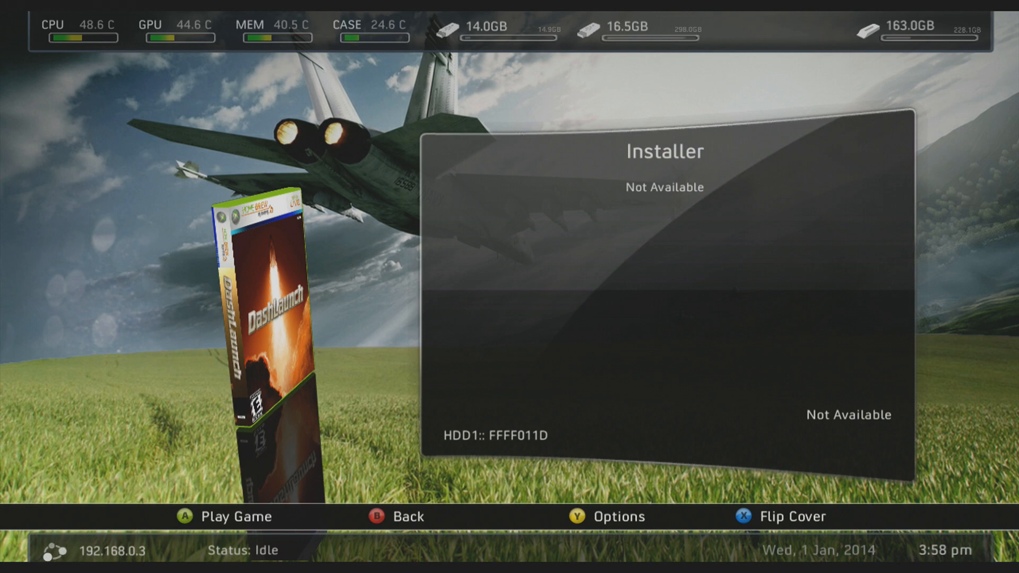
{"action": "key", "text": "x"}
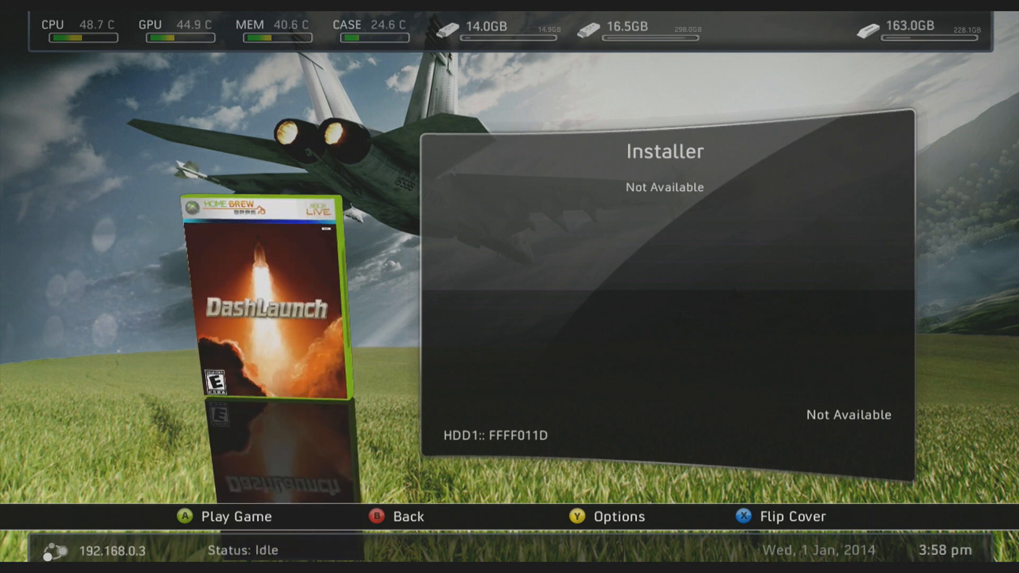
{"action": "key", "text": "x"}
{"action": "key", "text": "x"}
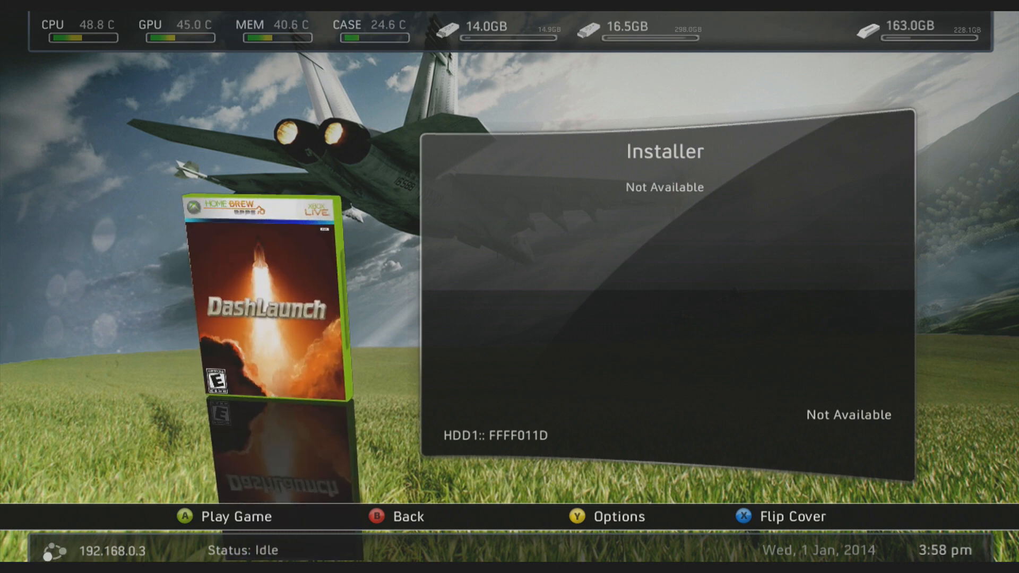
{"action": "key", "text": "Escape"}
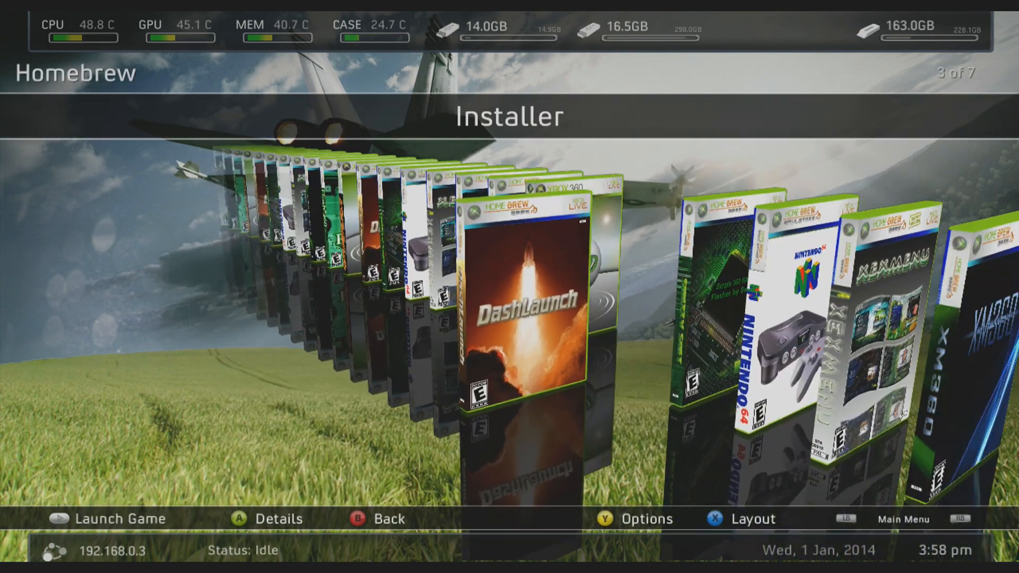
{"action": "key", "text": "Escape"}
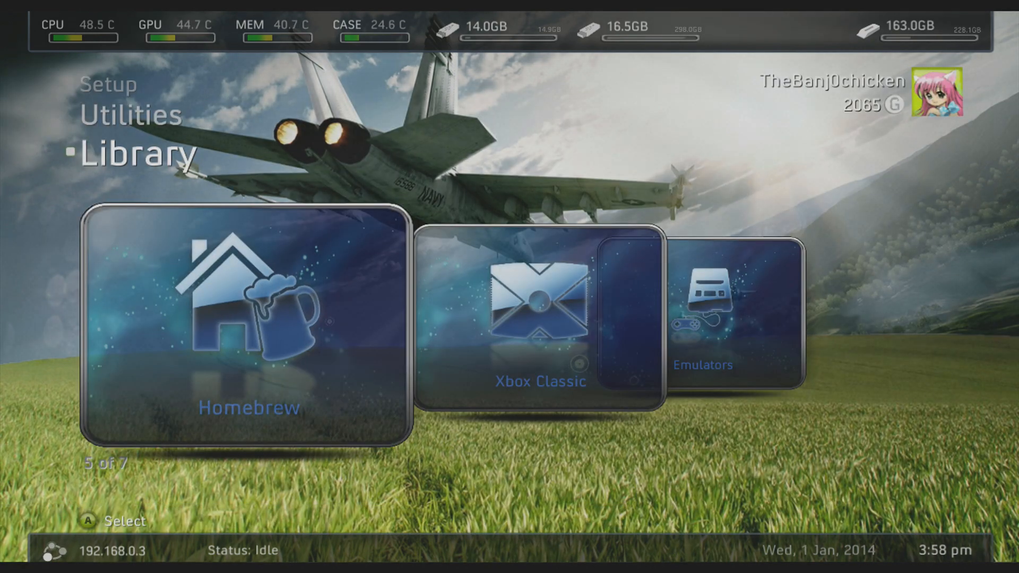
Step: Scroll the Library carousel back to the profile tile
{"action": "key", "text": "Left"}
{"action": "key", "text": "Left"}
{"action": "key", "text": "Left"}
{"action": "key", "text": "Left"}
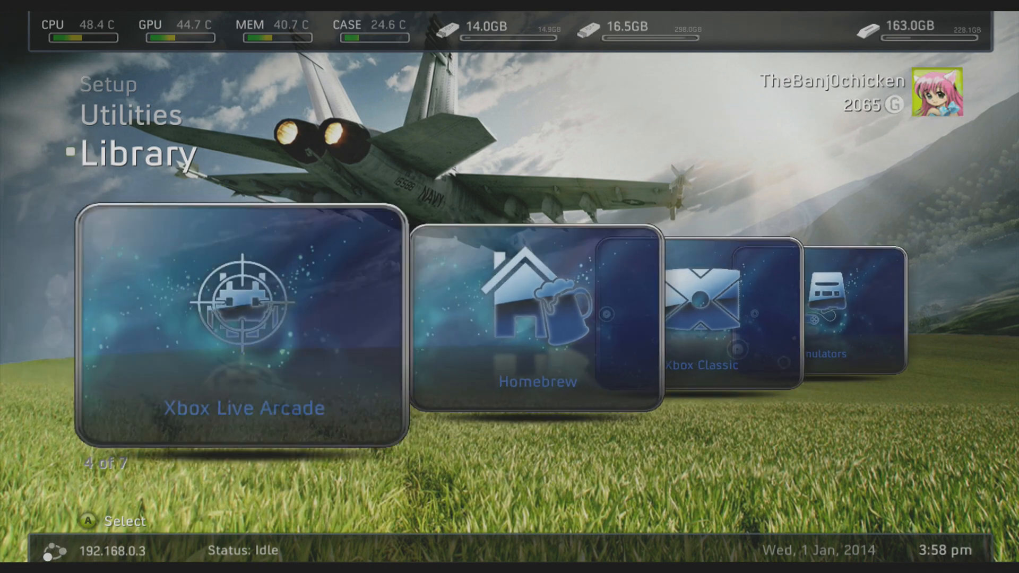
{"action": "key", "text": "Right"}
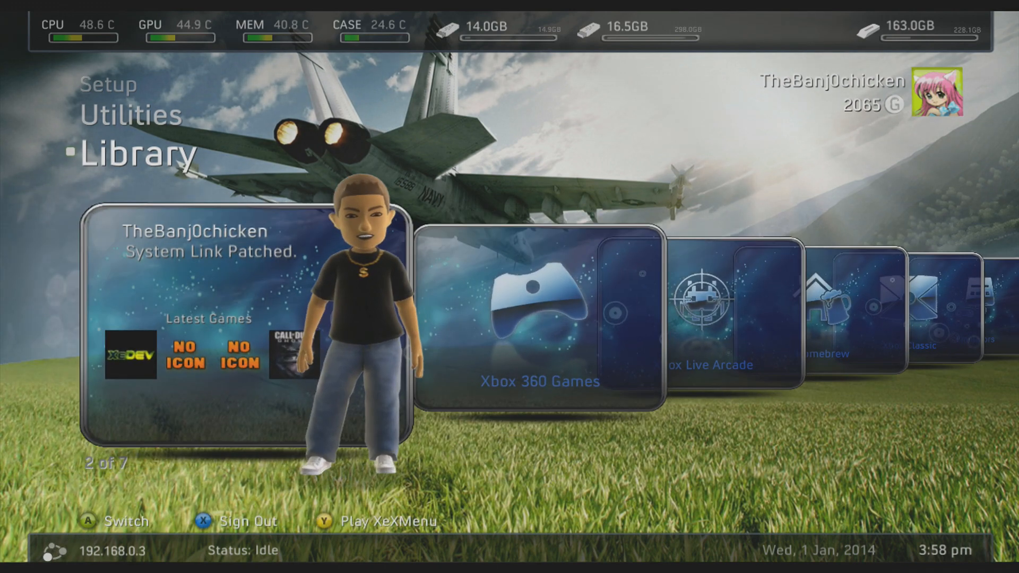